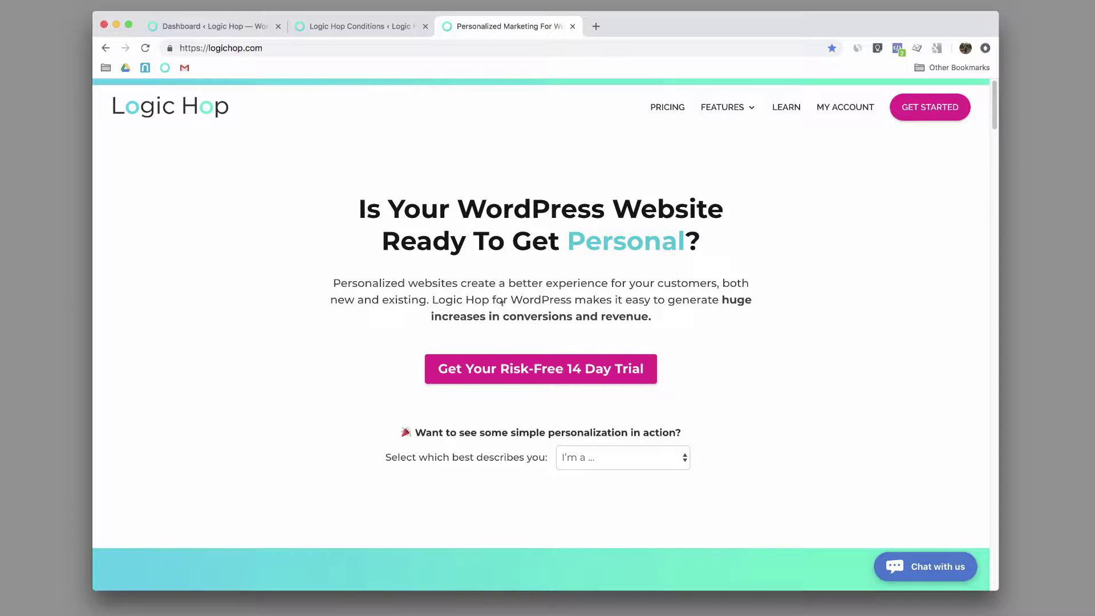
Create a new Logic Hop condition titled "User has not viewed How it Works"
left_click(359, 26)
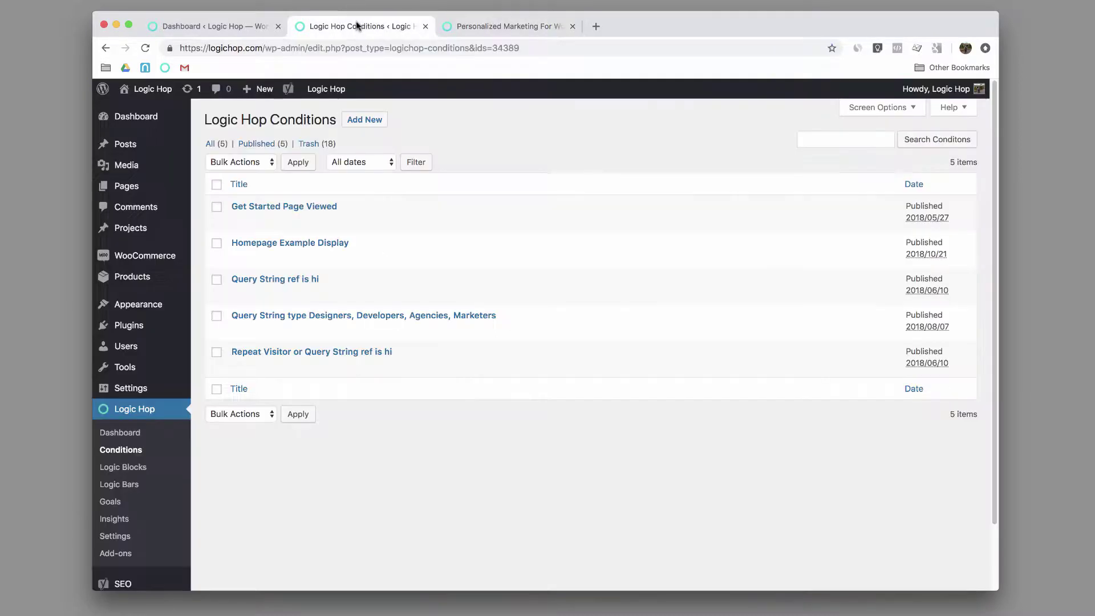
left_click(354, 117)
type("User")
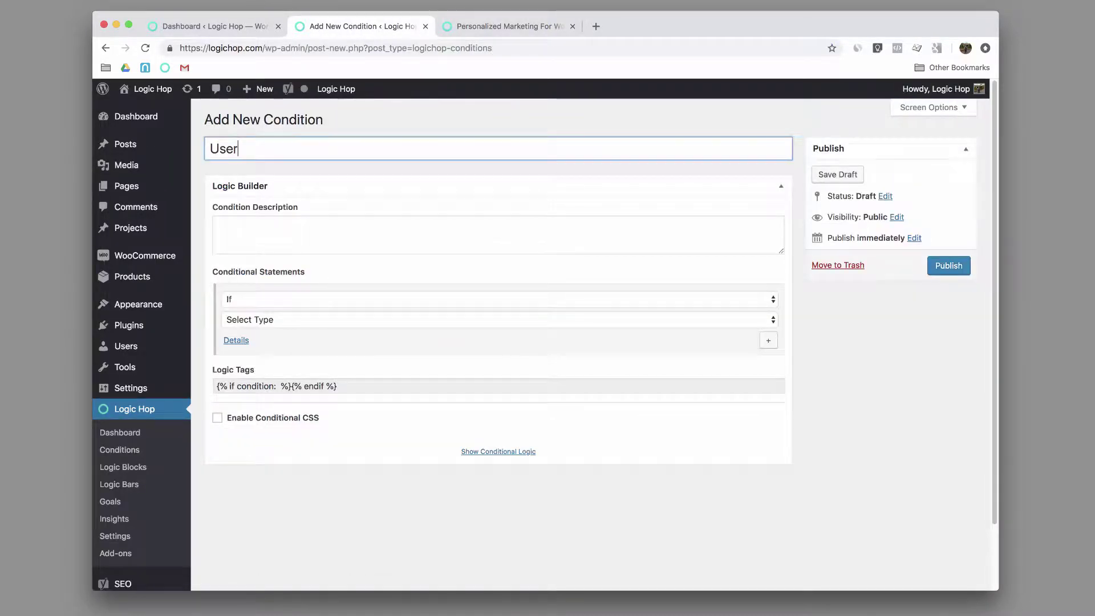
type(" has not vie")
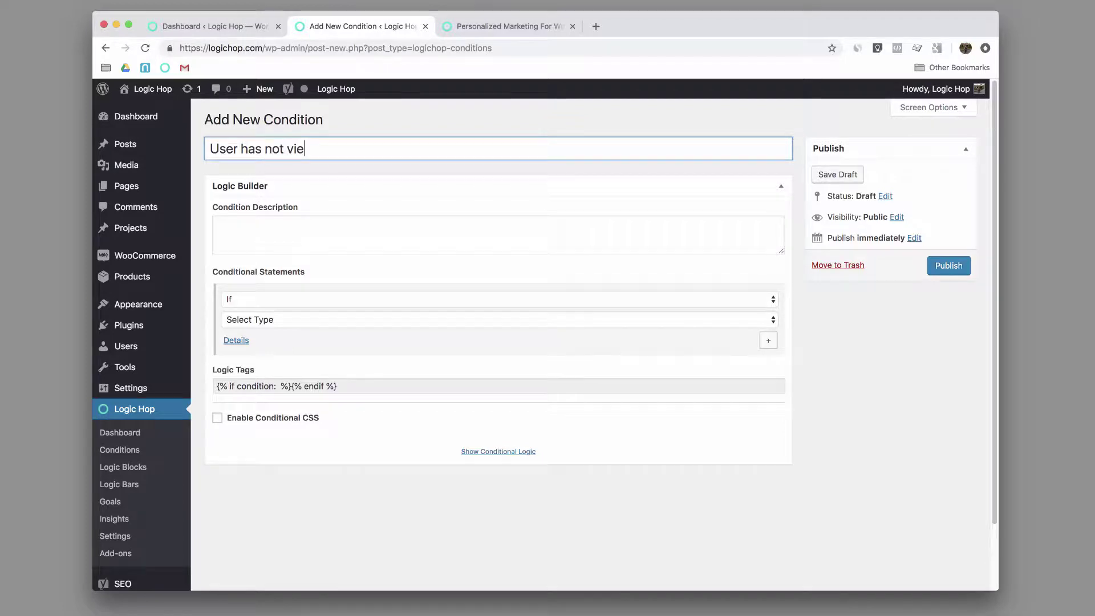
type("wed How it Works")
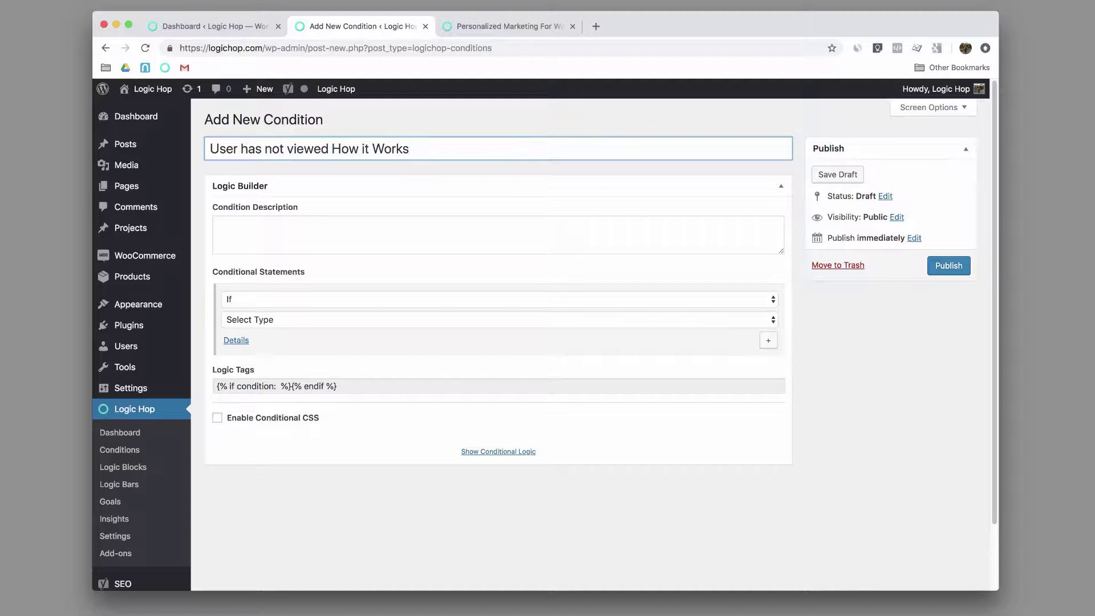
Copy the condition's title into its description and extend it to "User has not viewed the How it Works page"
key("super+a")
key("super+c")
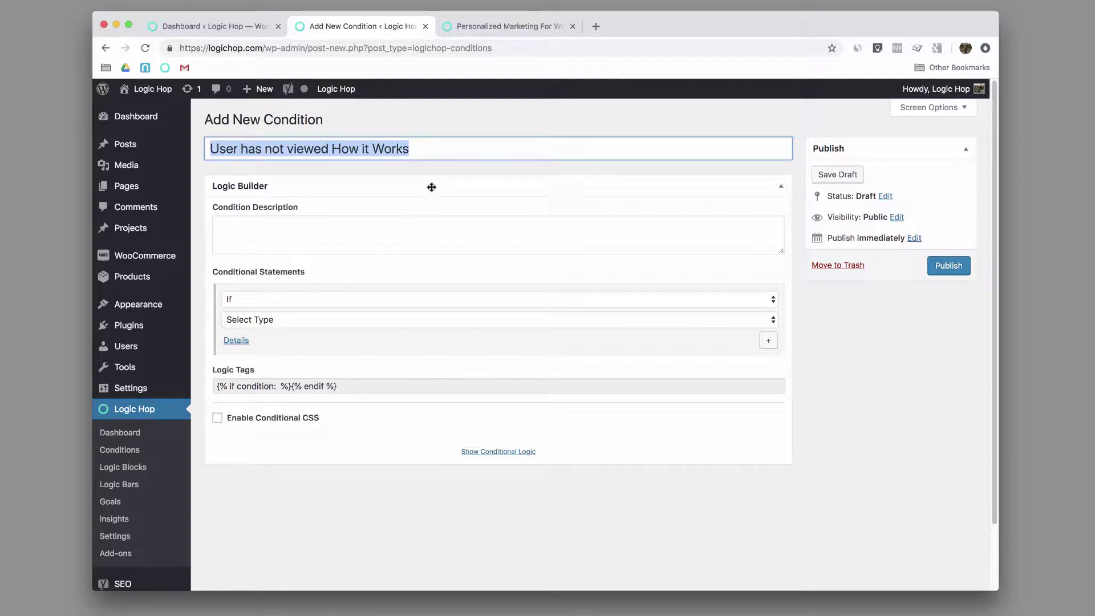
left_click(451, 230)
key("super+v")
left_click(307, 224)
type("the")
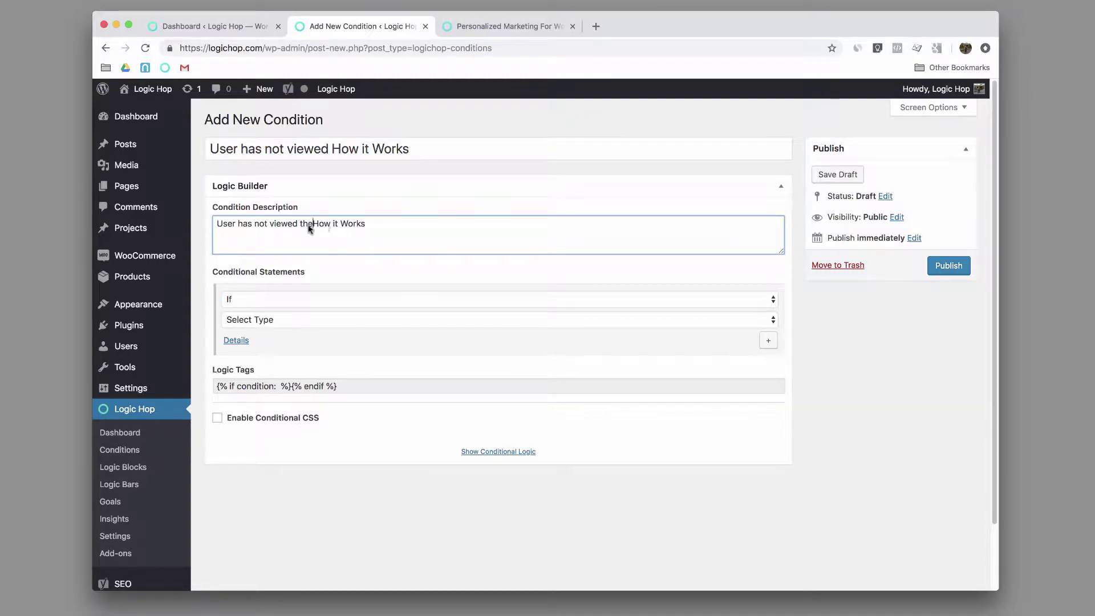
key("super+Right")
type("page")
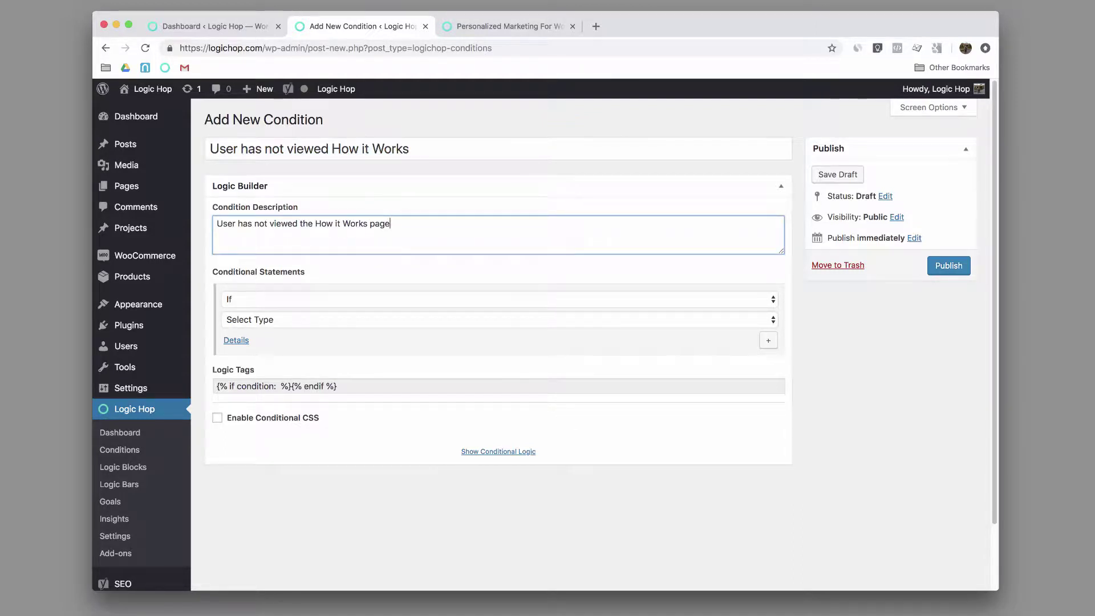
left_click(534, 272)
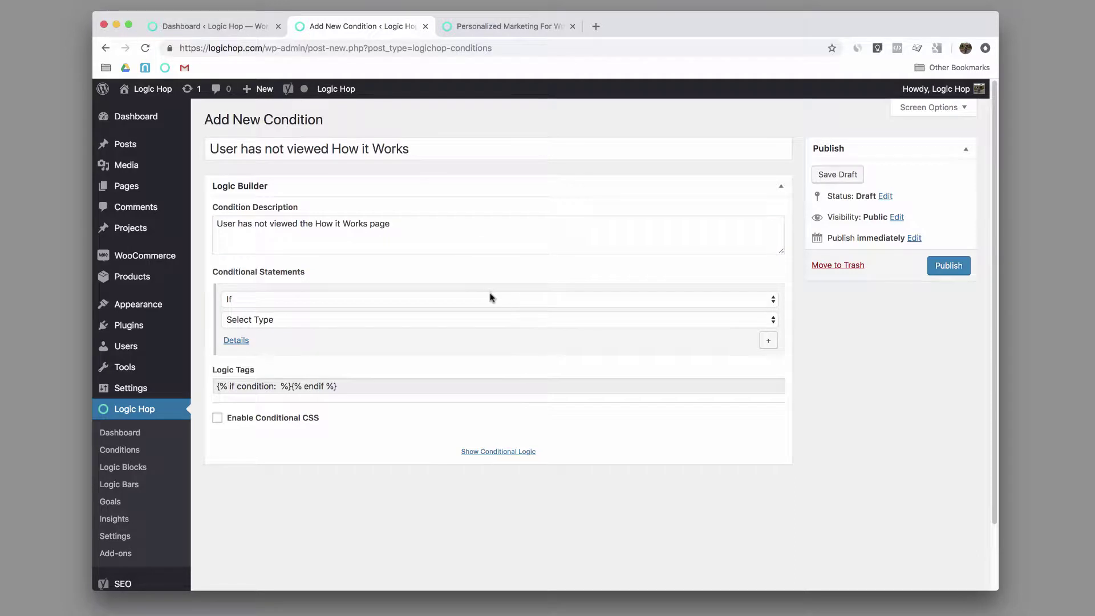
Set the conditional statement to Specific Page Views - All Visits for the "How it Works (page)" entry
left_click(398, 322)
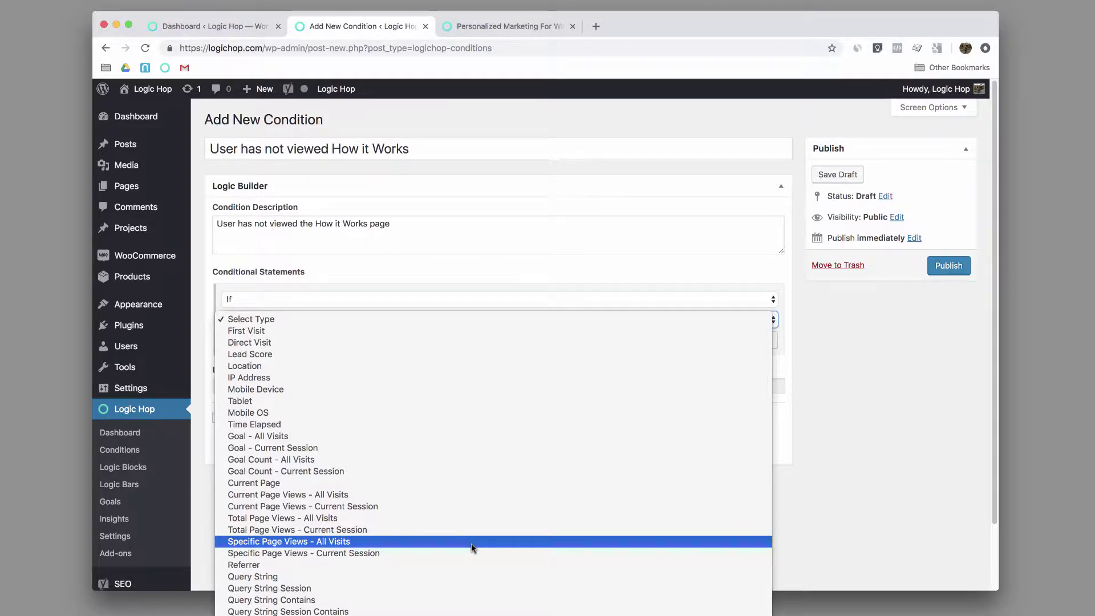
left_click(471, 547)
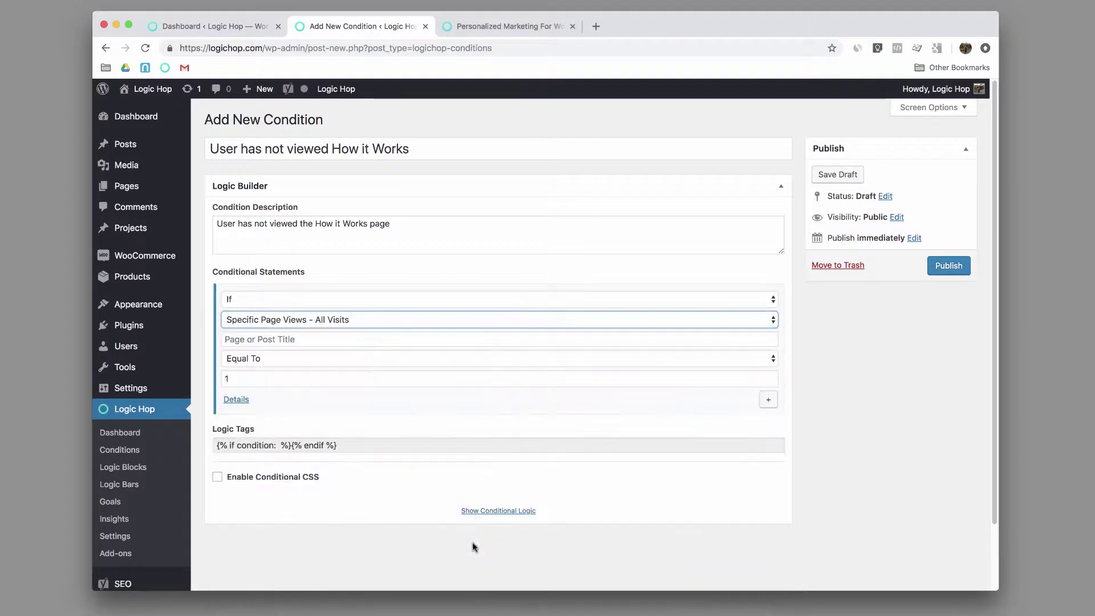
left_click(379, 340)
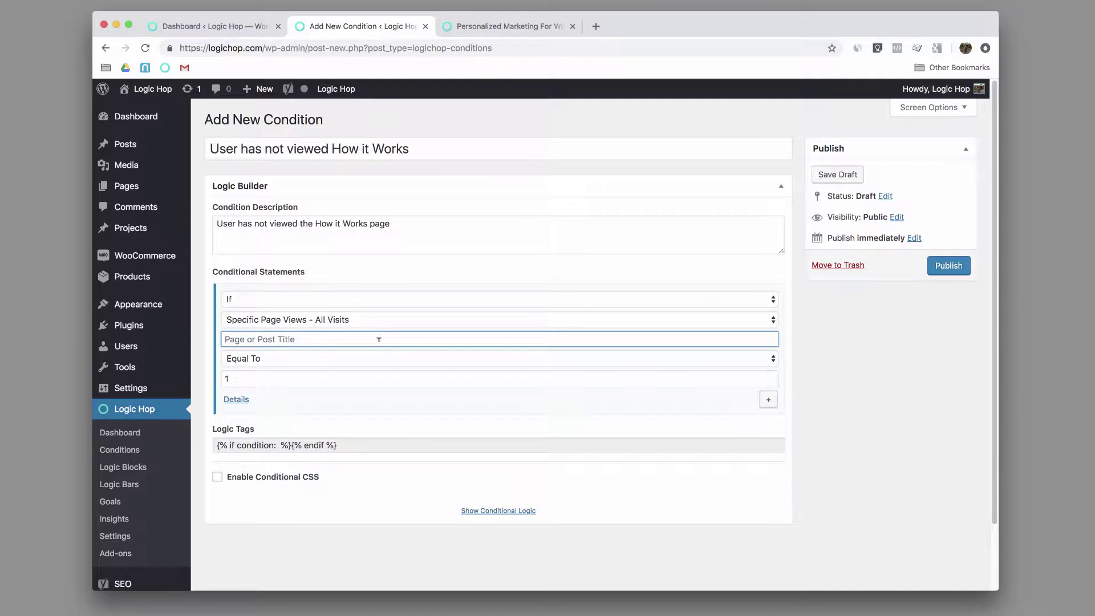
type("How it")
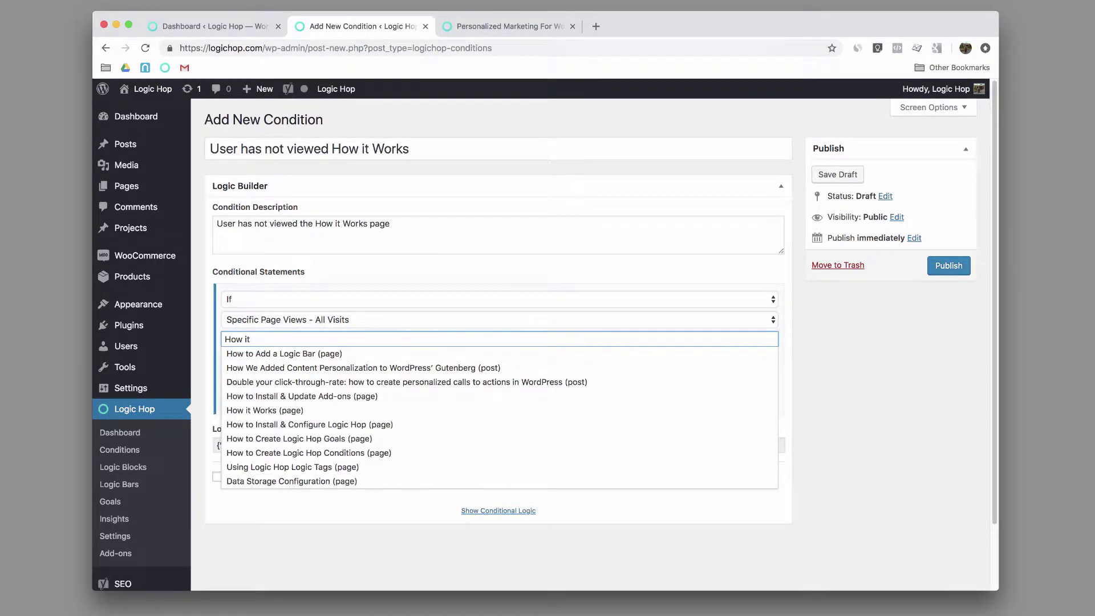
left_click(312, 358)
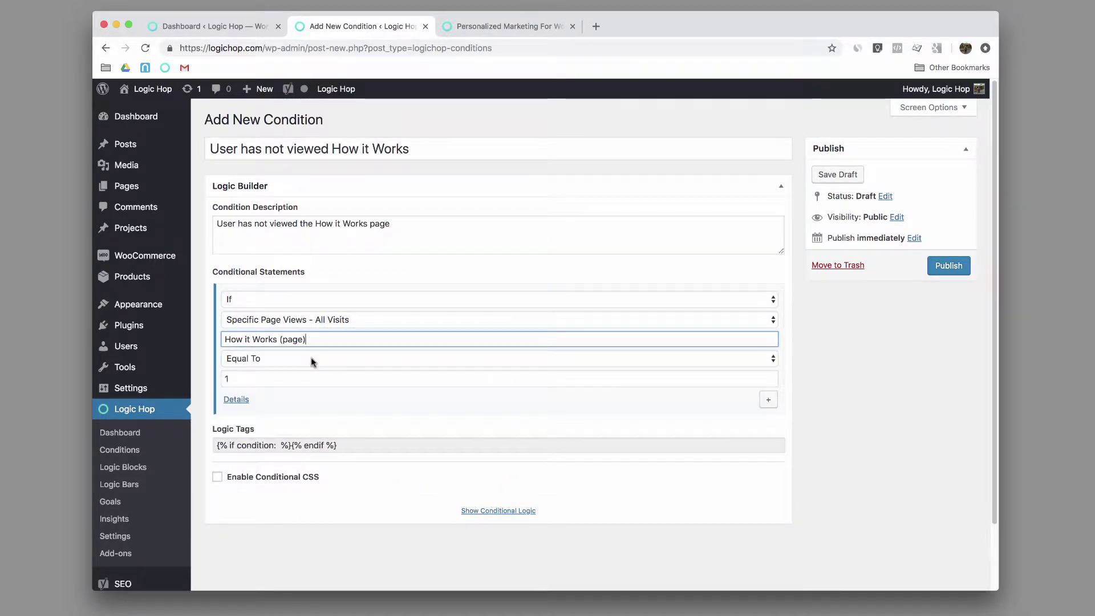
Set the statement's page view count to 0 and publish the condition
left_click(263, 379)
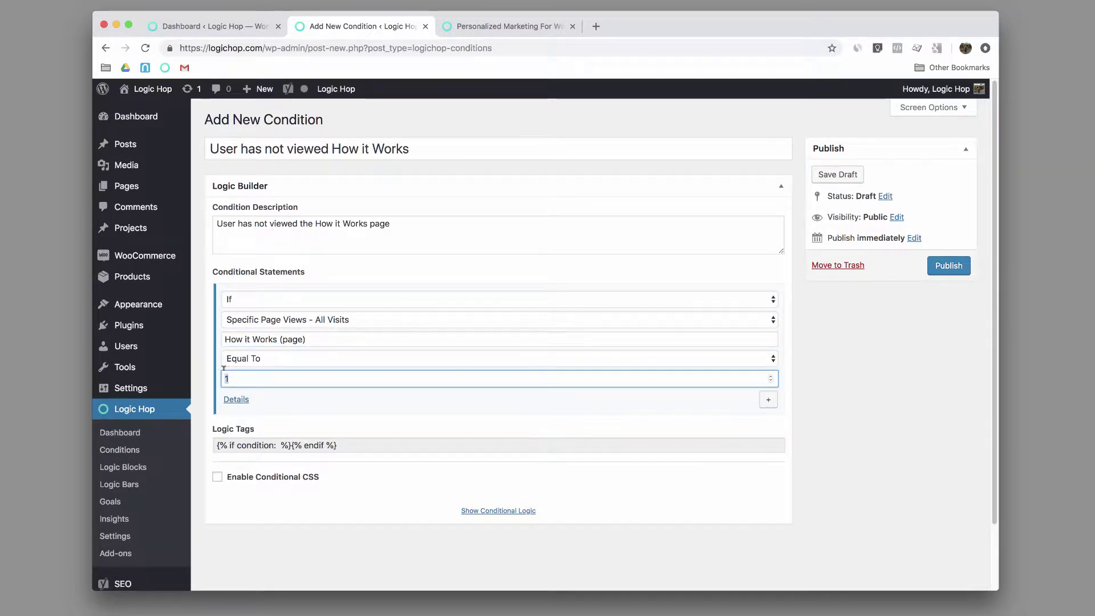
type("0")
left_click(348, 279)
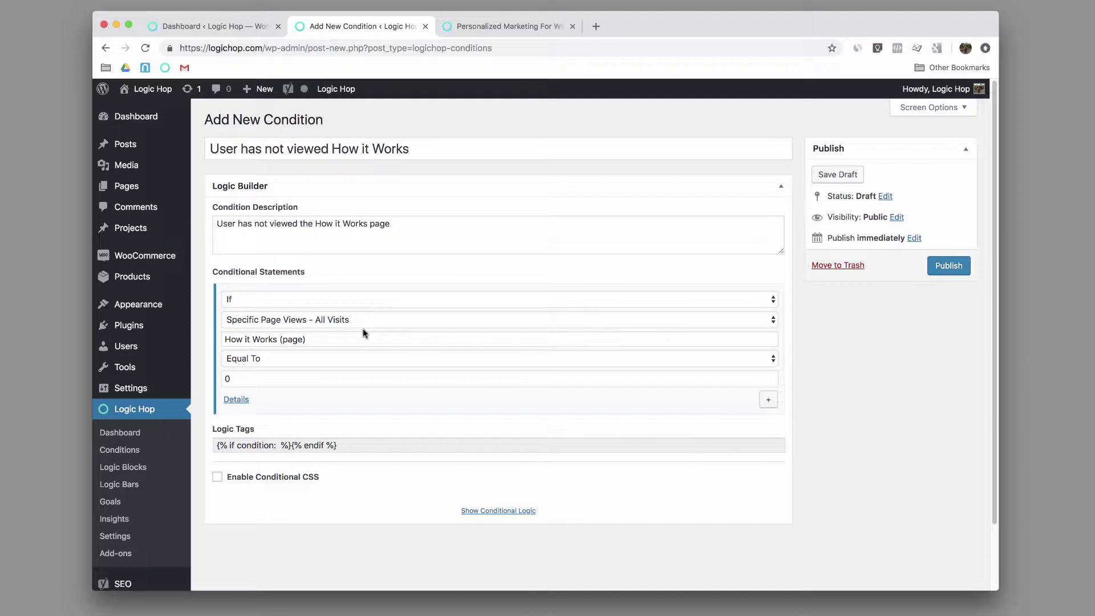
left_click(939, 266)
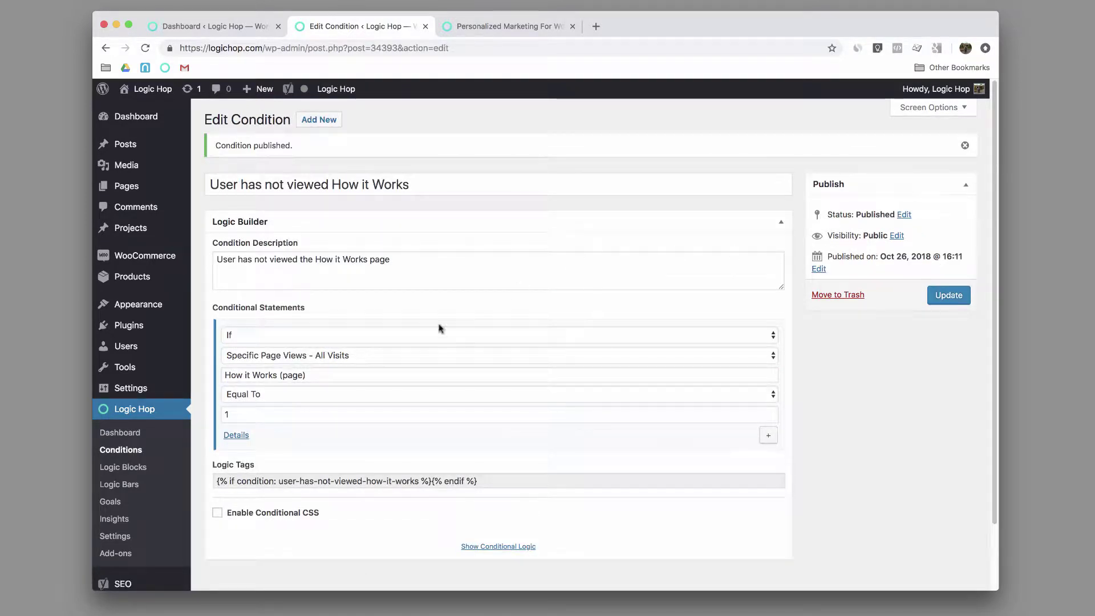
Create a new Logic Bar titled "Have you seen the new Logic Bar?"
left_click(130, 485)
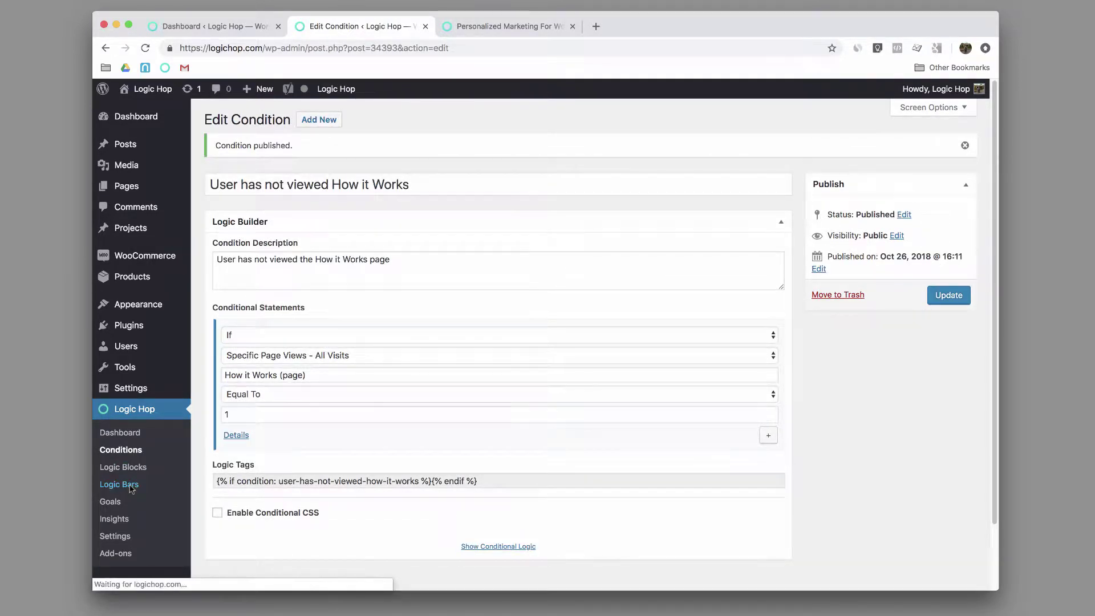
left_click(295, 120)
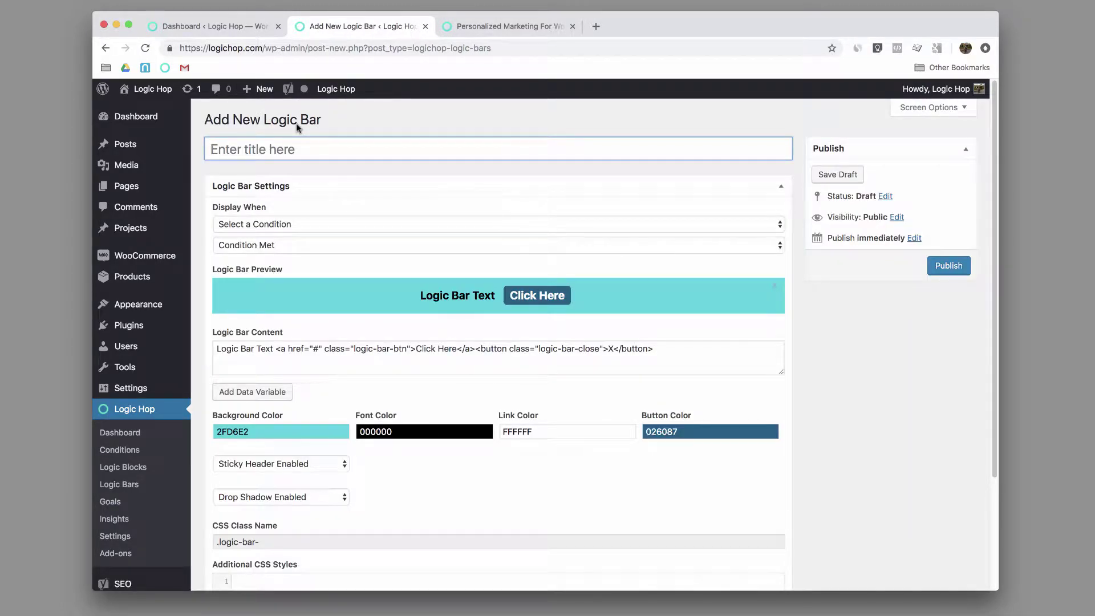
type("Have you seen")
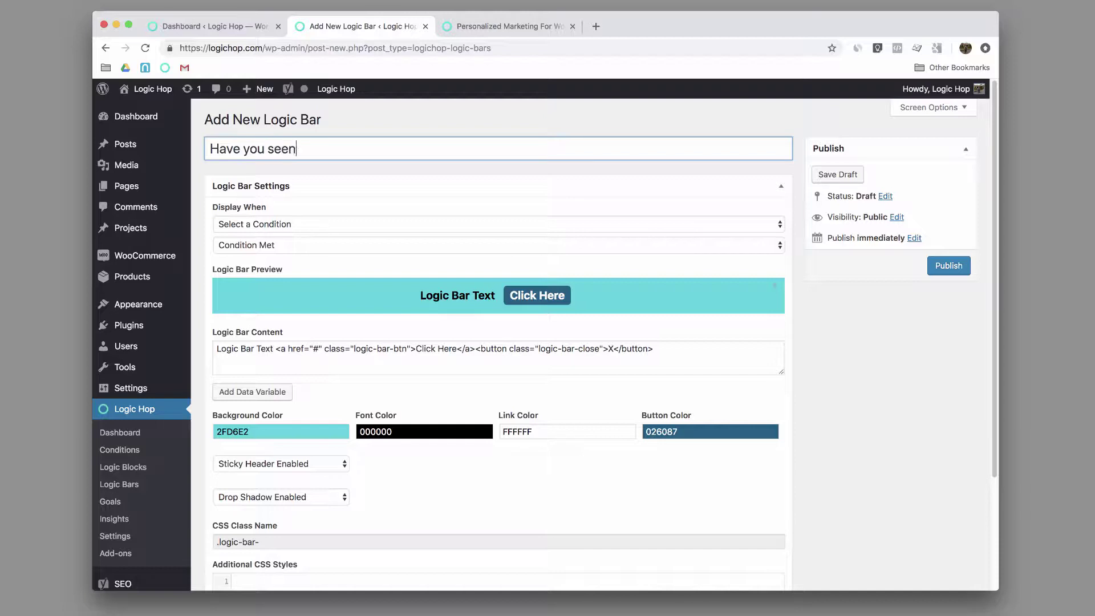
type(" the new Logic Bar?")
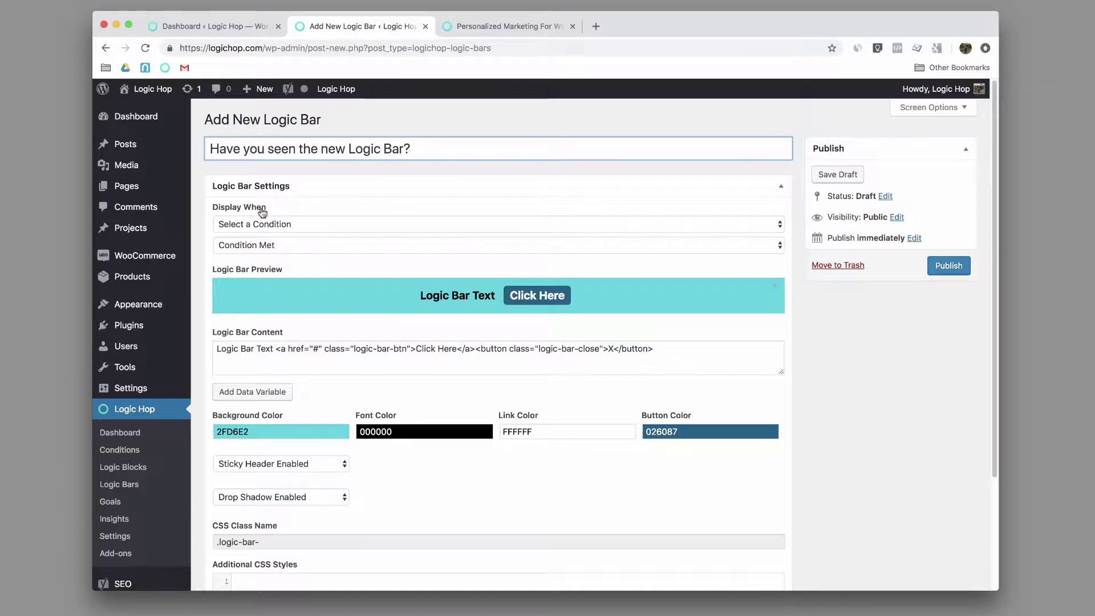
Display the Logic Bar when the "User has not viewed How it Works" condition is met
left_click(338, 227)
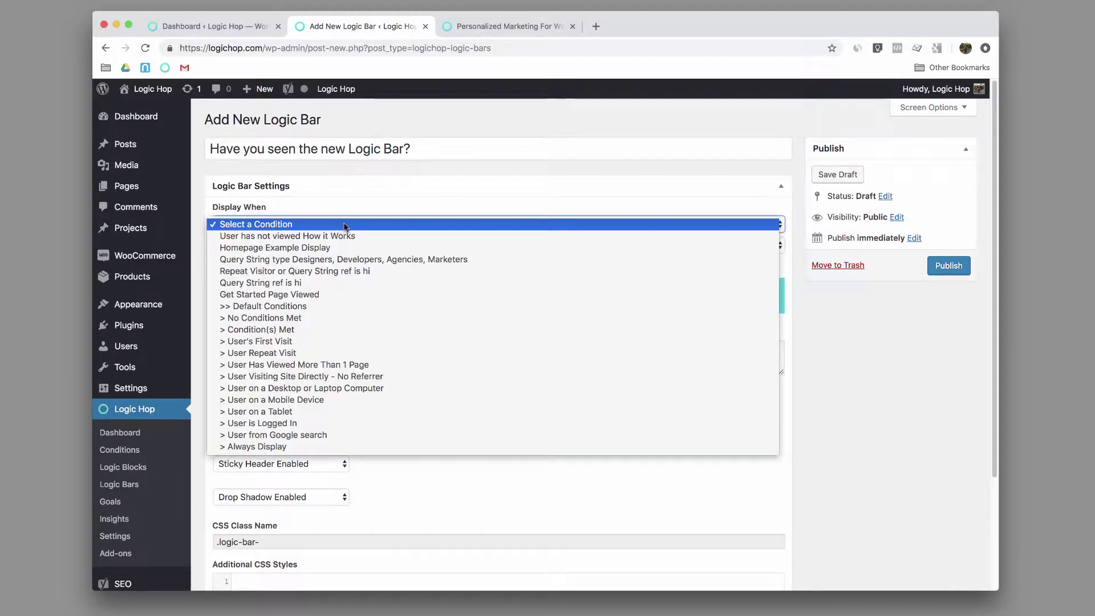
left_click(375, 241)
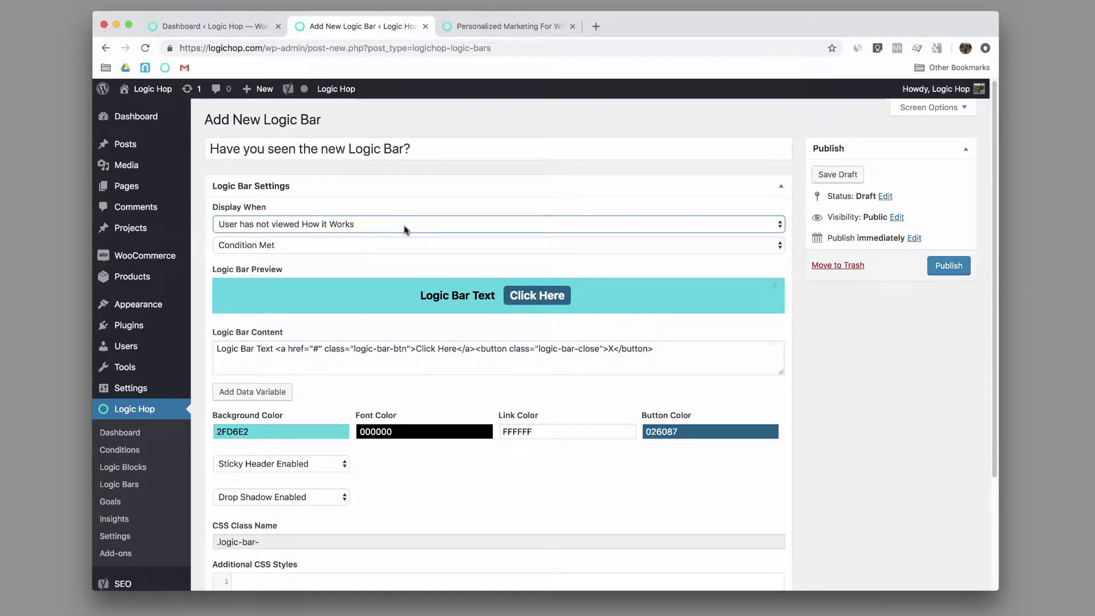
left_click(308, 247)
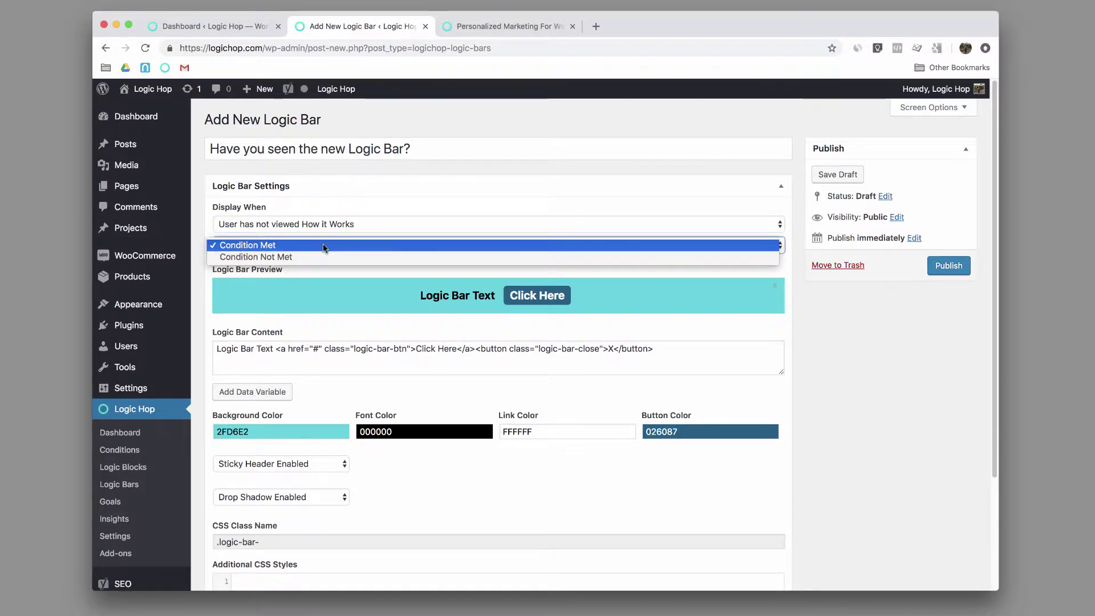
left_click(324, 246)
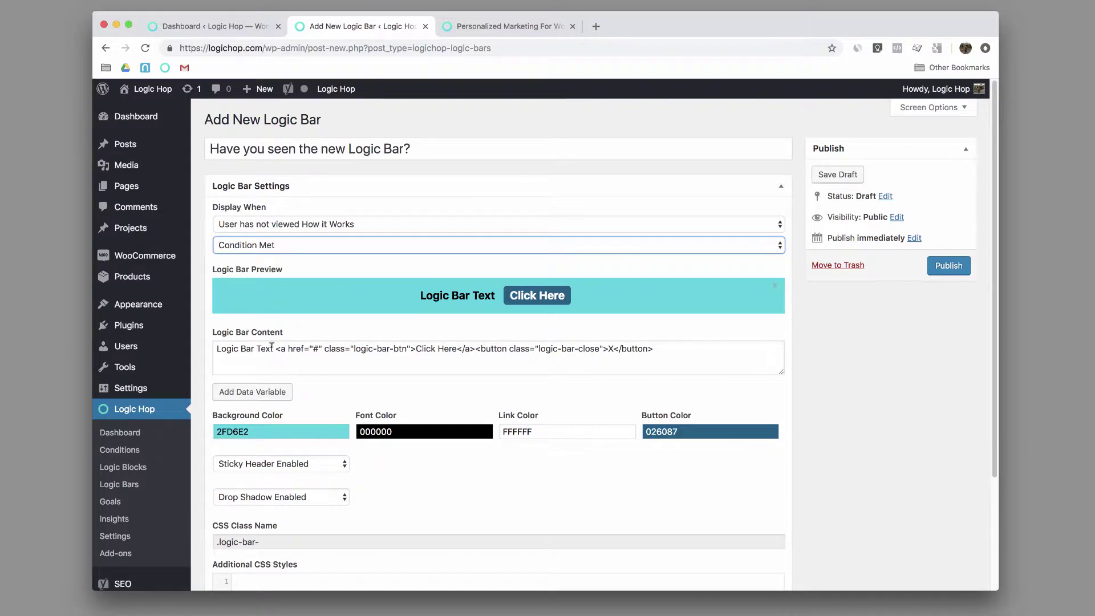
Replace the bar's placeholder text with "Have you seen the new Logic Bar?" and point its link to /how-it-works
left_click_drag(273, 349, 220, 347)
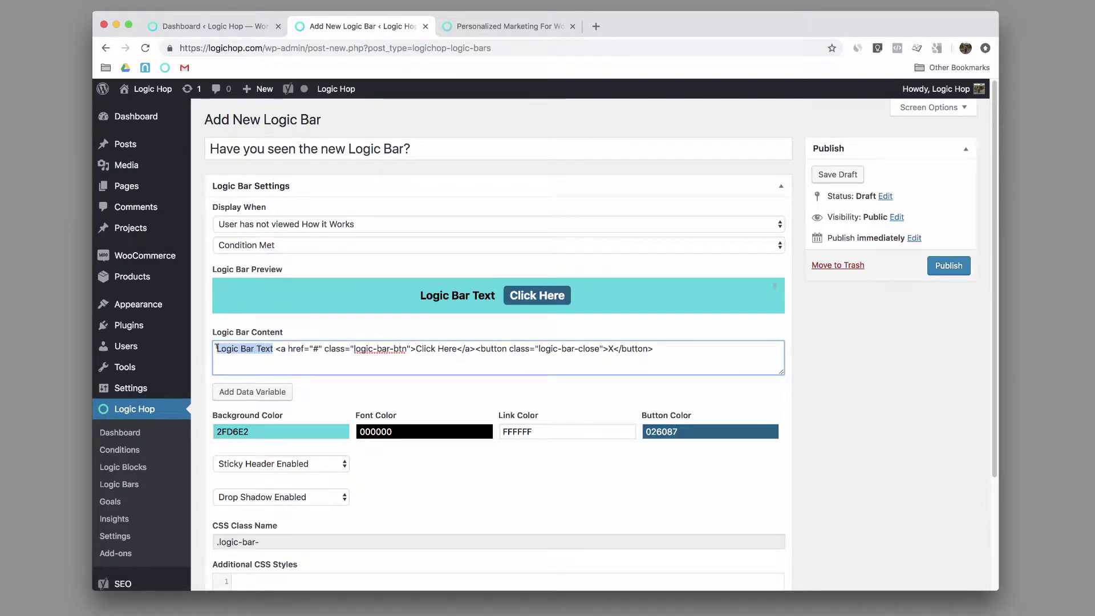
type("Have you seen the new Logic Bar?")
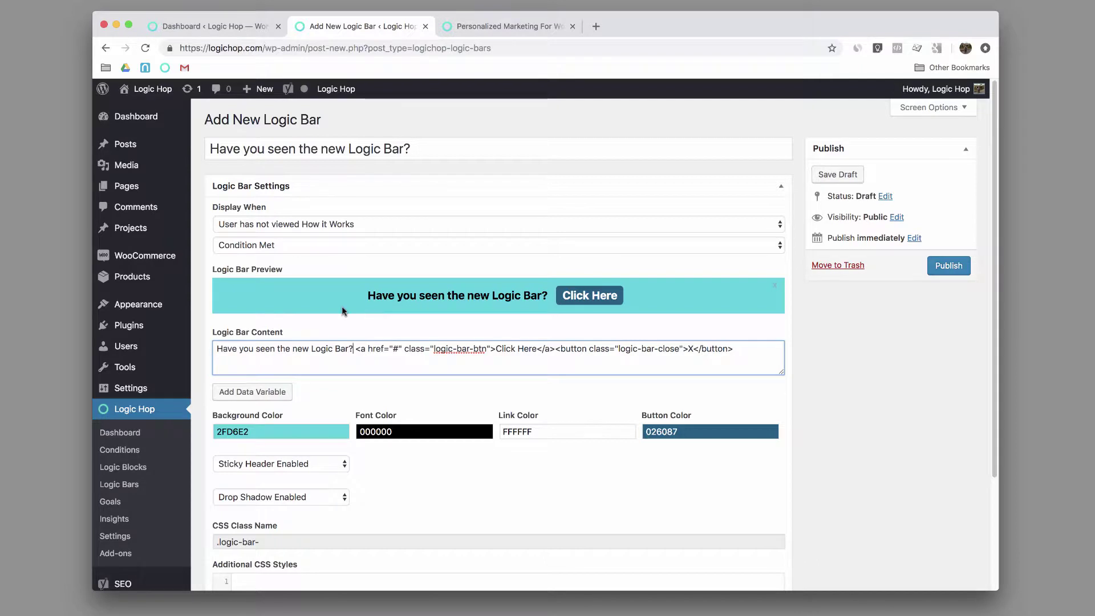
double_click(395, 348)
type("/how-it")
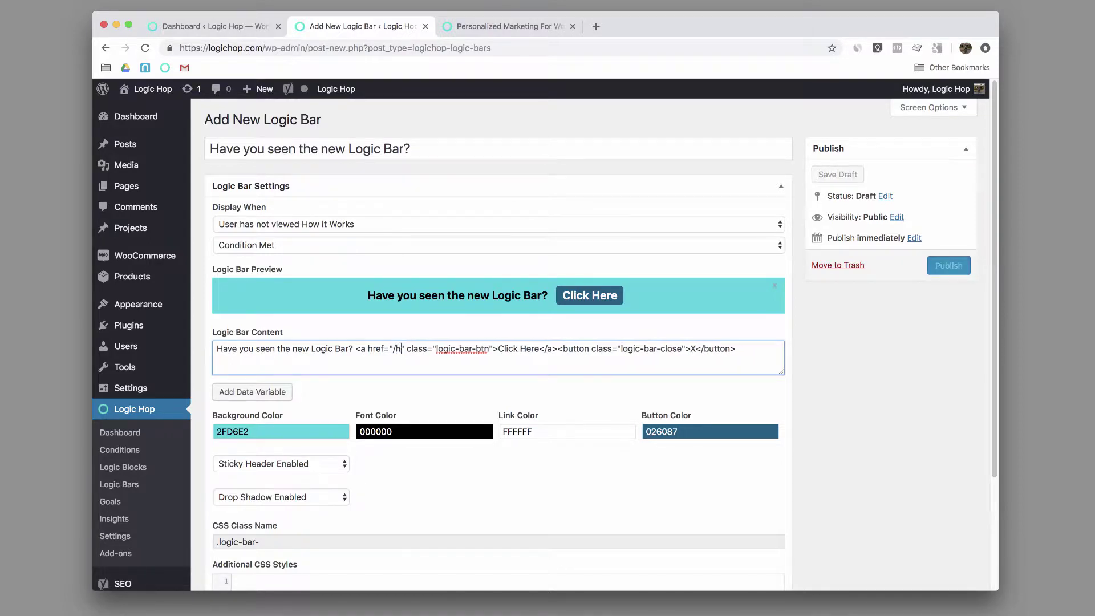
type("-works")
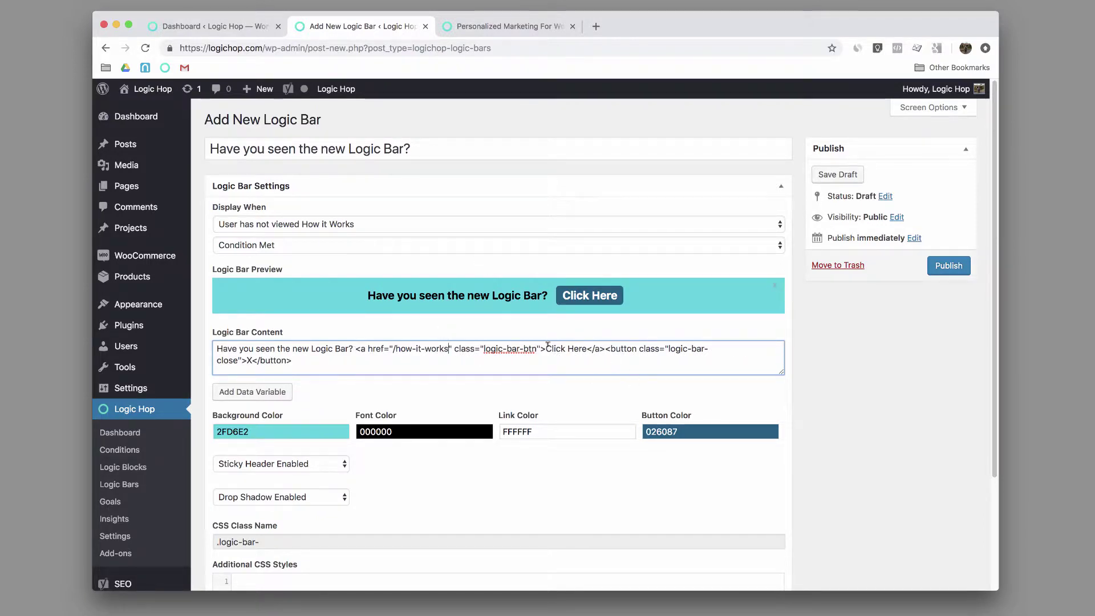
Change the link button's label in the Logic Bar content to "Check it Out!"
left_click_drag(547, 347, 587, 349)
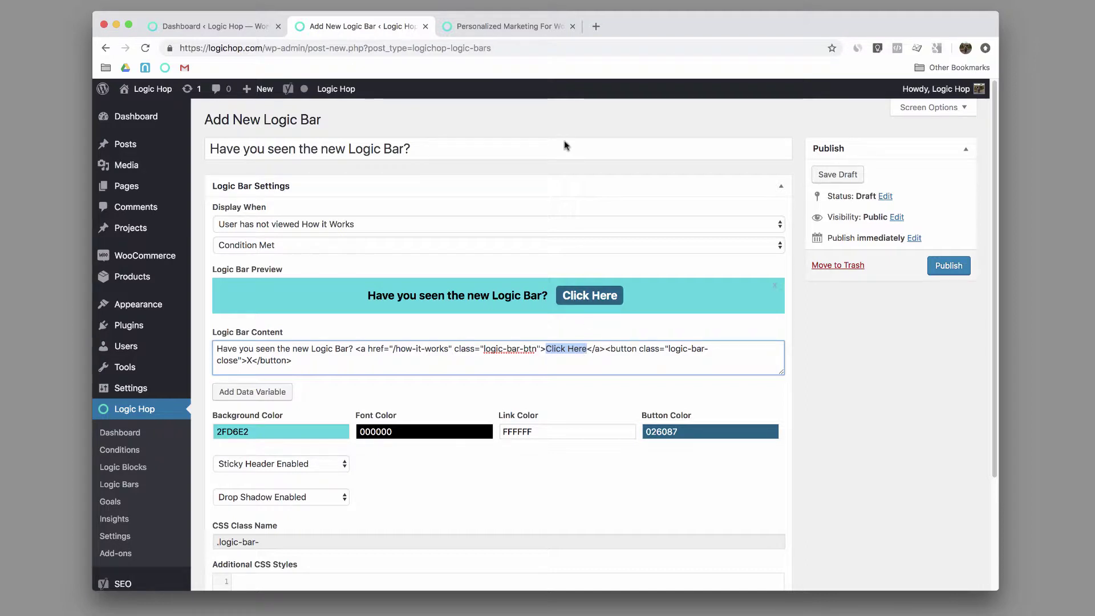
type("Check it Ou")
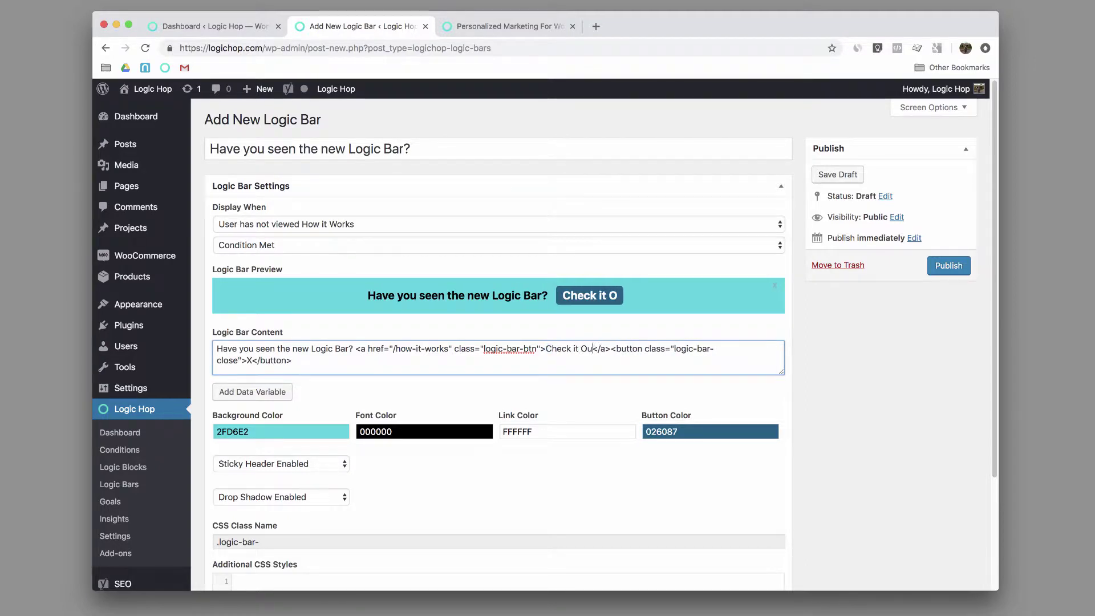
type("t!")
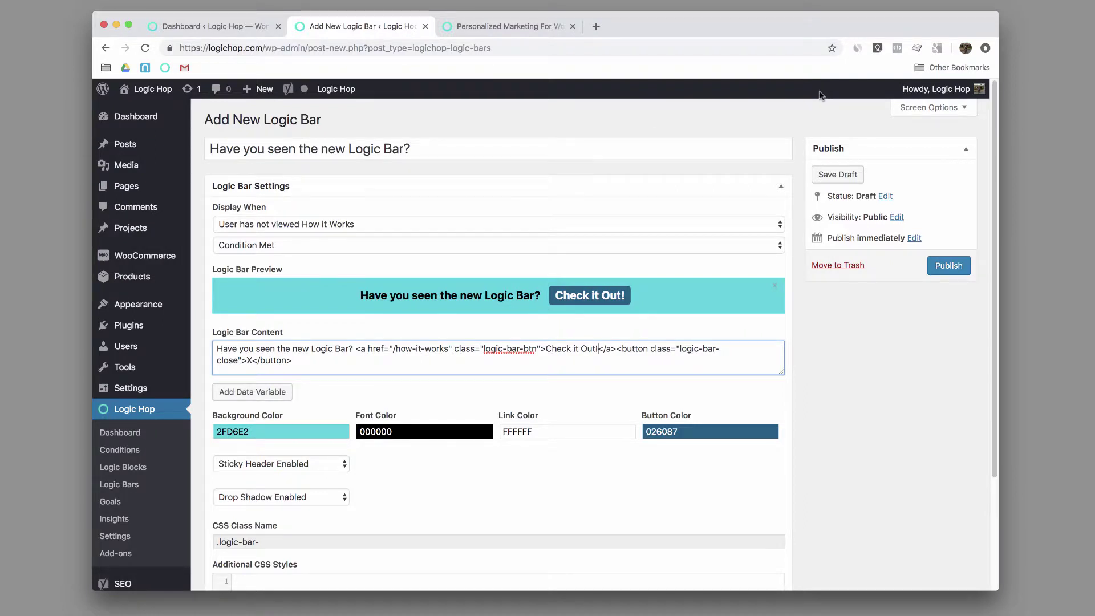
left_click_drag(617, 348, 631, 359)
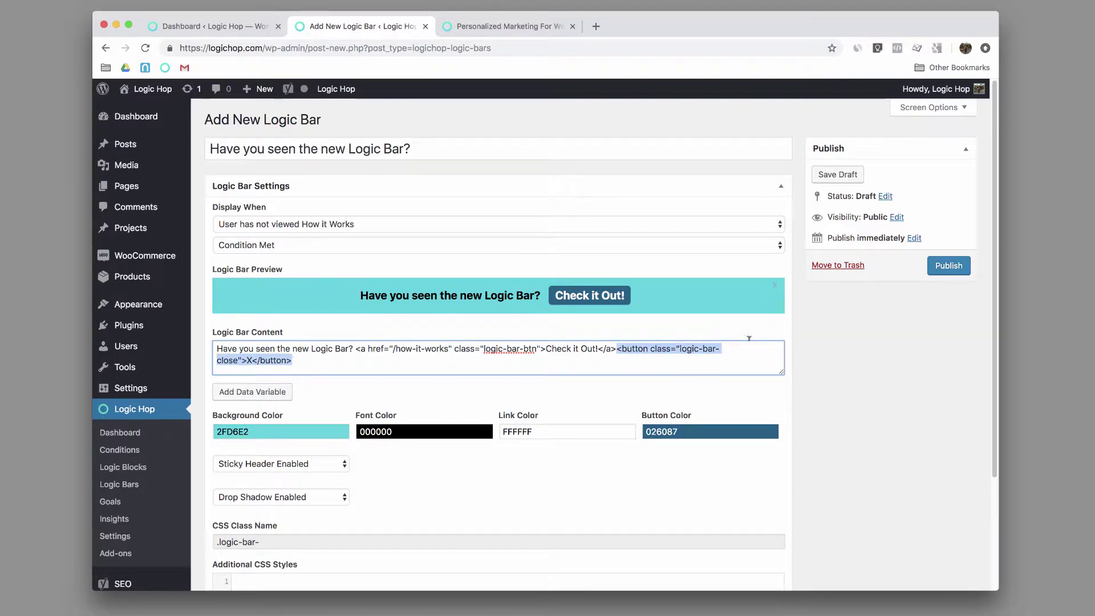
left_click(672, 357)
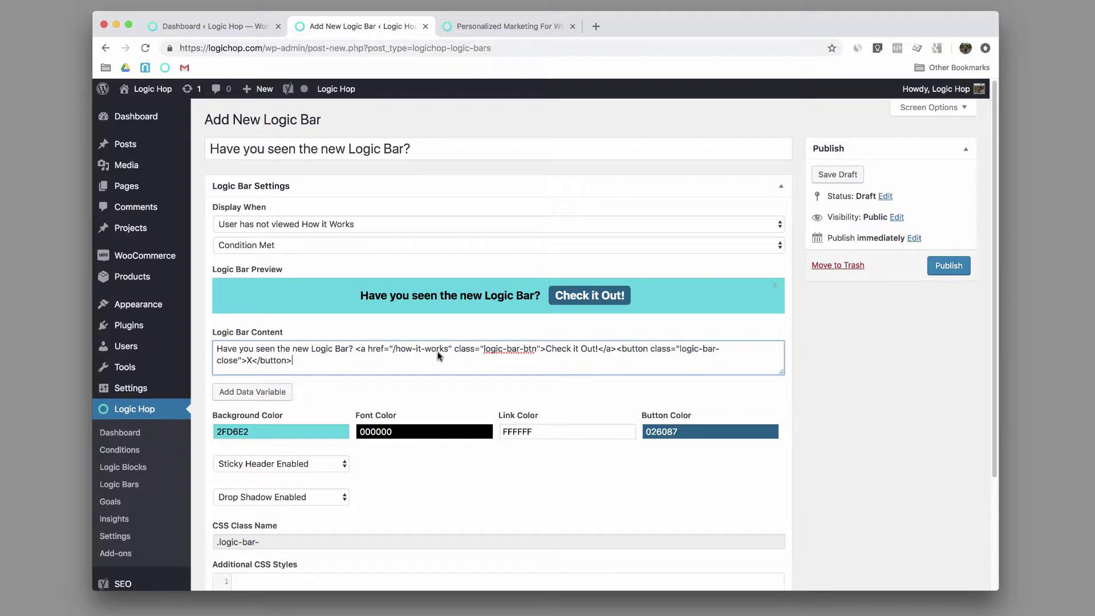
Set the Logic Bar's font color to light green, A9FF4F
scroll(344, 359, "down", 3)
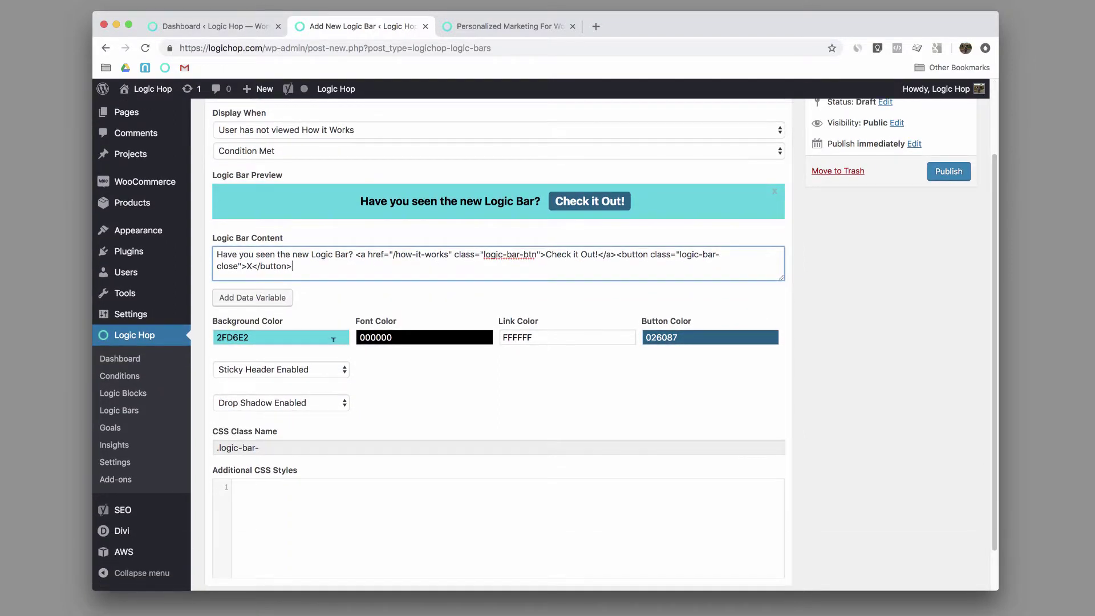
left_click(446, 343)
left_click(435, 375)
left_click_drag(435, 374, 393, 374)
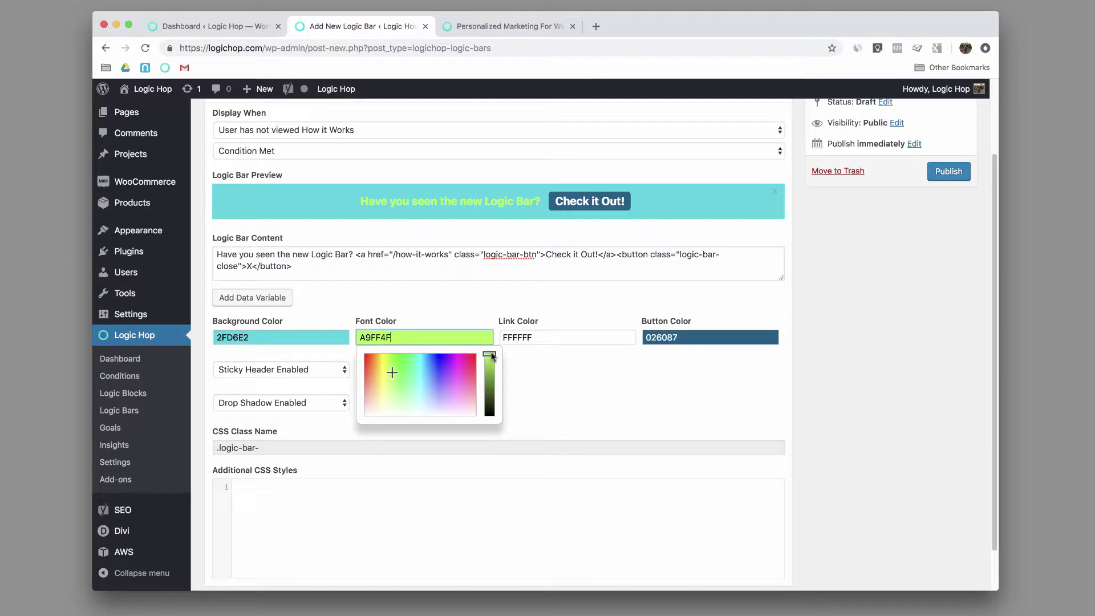
Set the Logic Bar's font color to black, 000000
left_click_drag(492, 354, 501, 422)
left_click(546, 415)
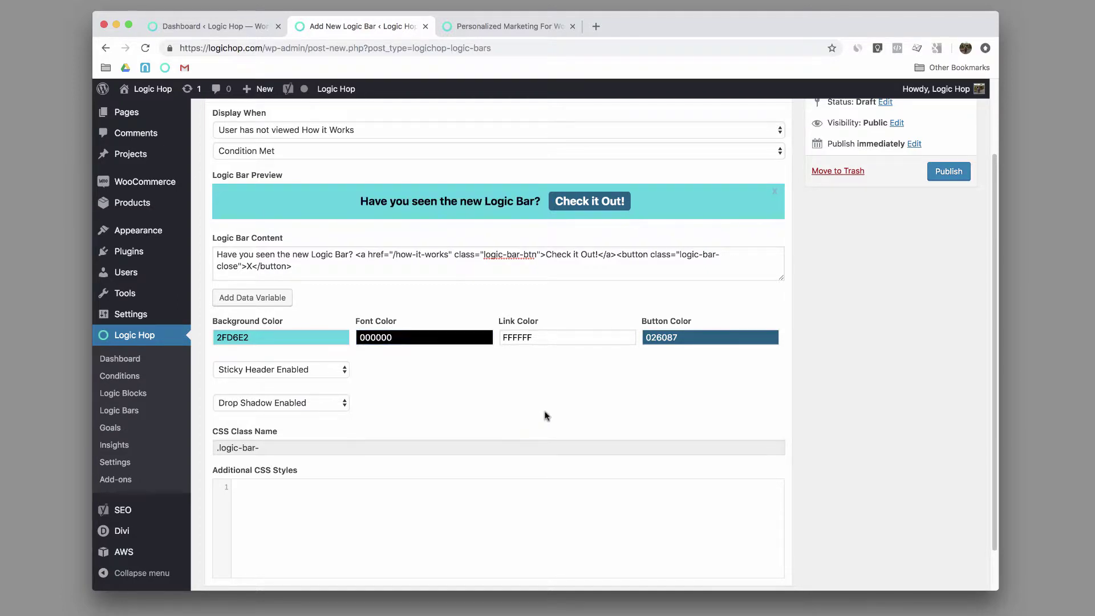
Keep Sticky Header Enabled and Drop Shadow Enabled selected for the Logic Bar, and publish it
left_click(327, 376)
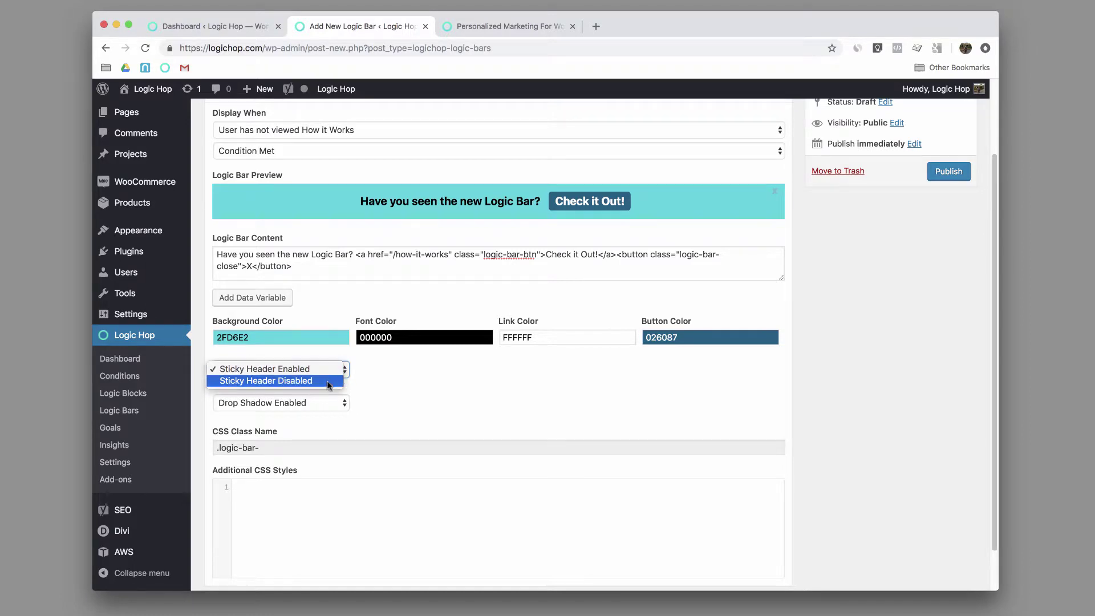
left_click(328, 368)
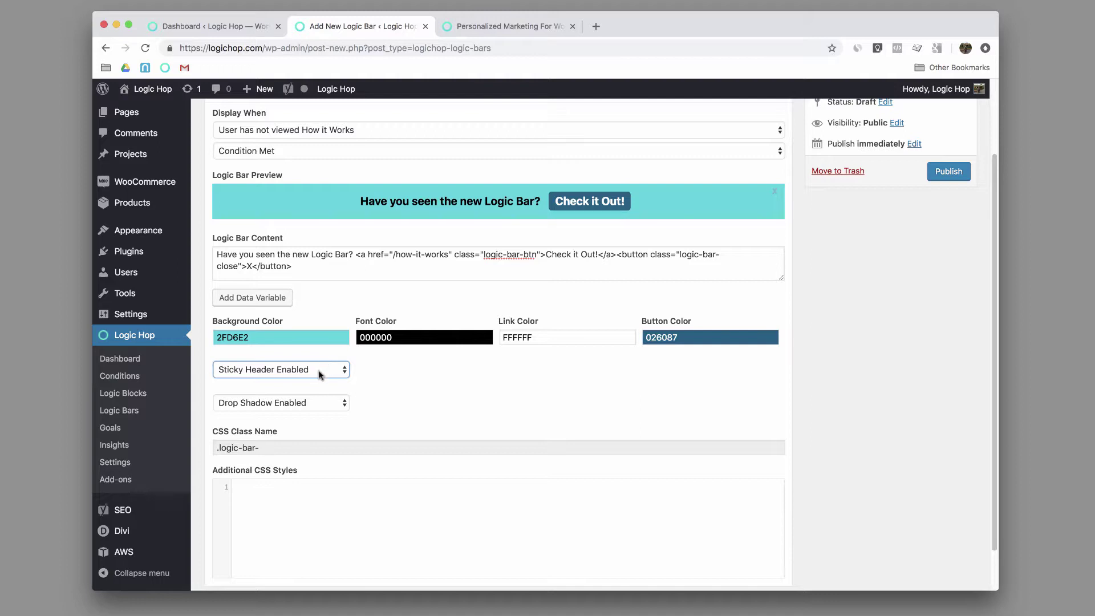
left_click(323, 370)
left_click(404, 400)
left_click(322, 406)
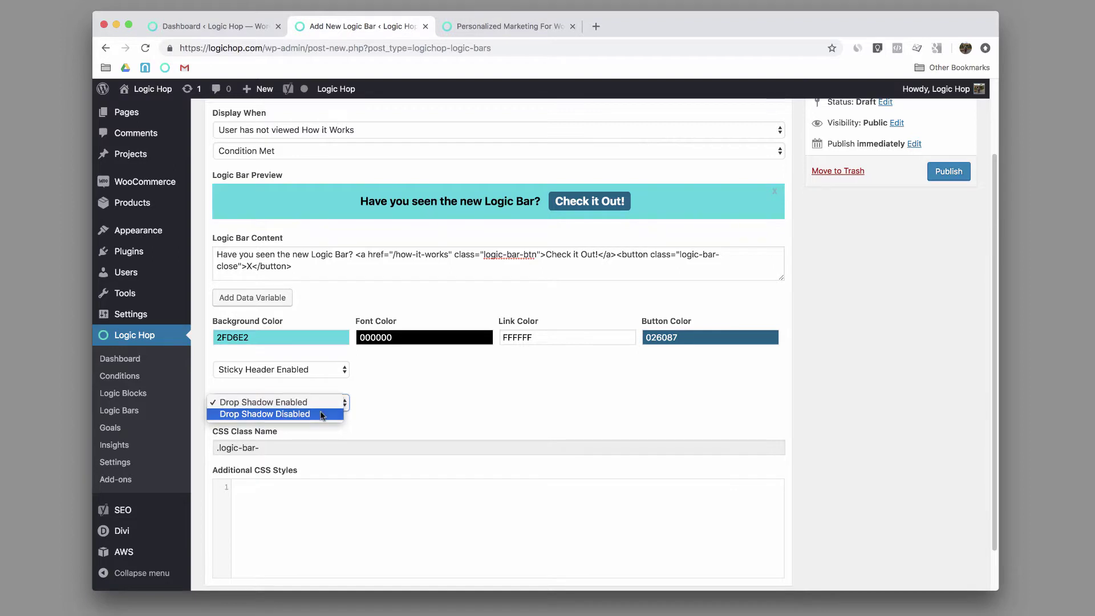
left_click(358, 387)
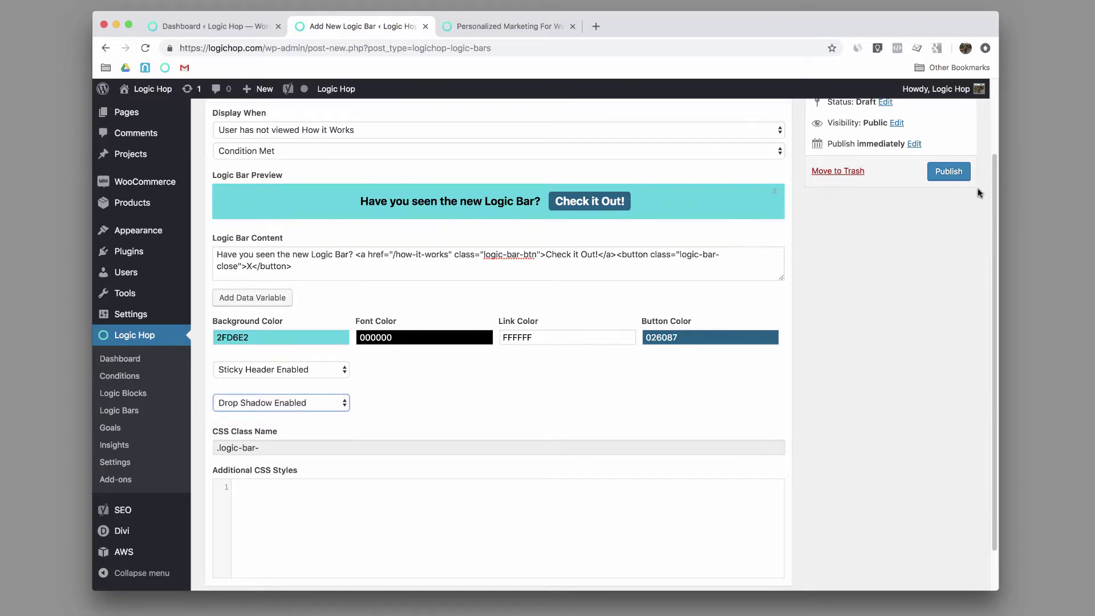
left_click(949, 171)
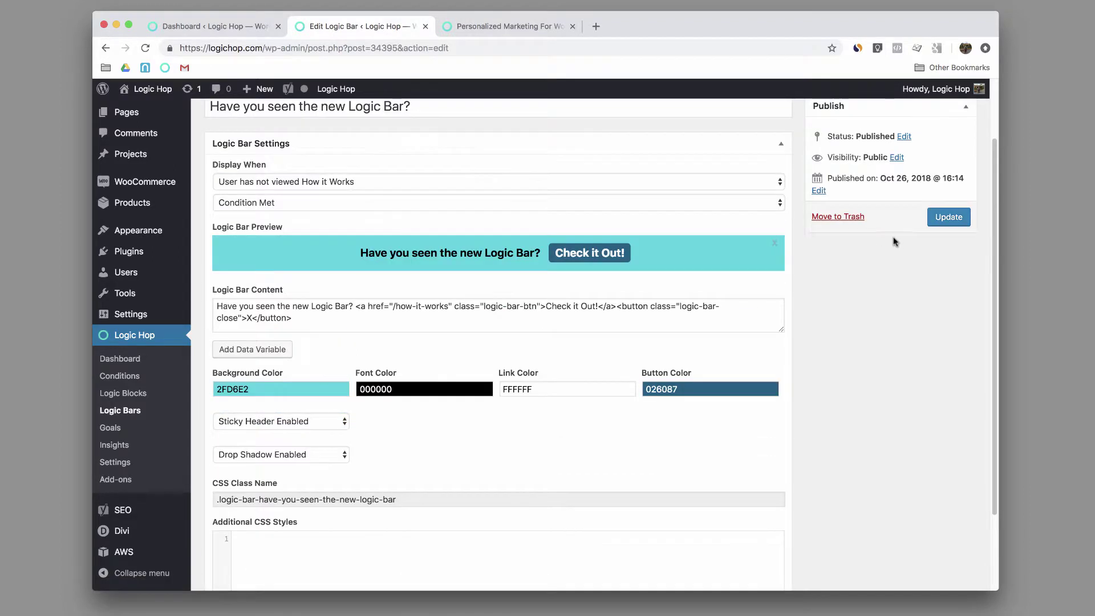
Examine the published Logic Bar's CSS class name and its area for additional CSS styles
mouse_move(418, 500)
left_mouse_down()
mouse_move(296, 500)
mouse_move(420, 498)
left_mouse_up()
left_click(295, 500)
left_click(419, 497)
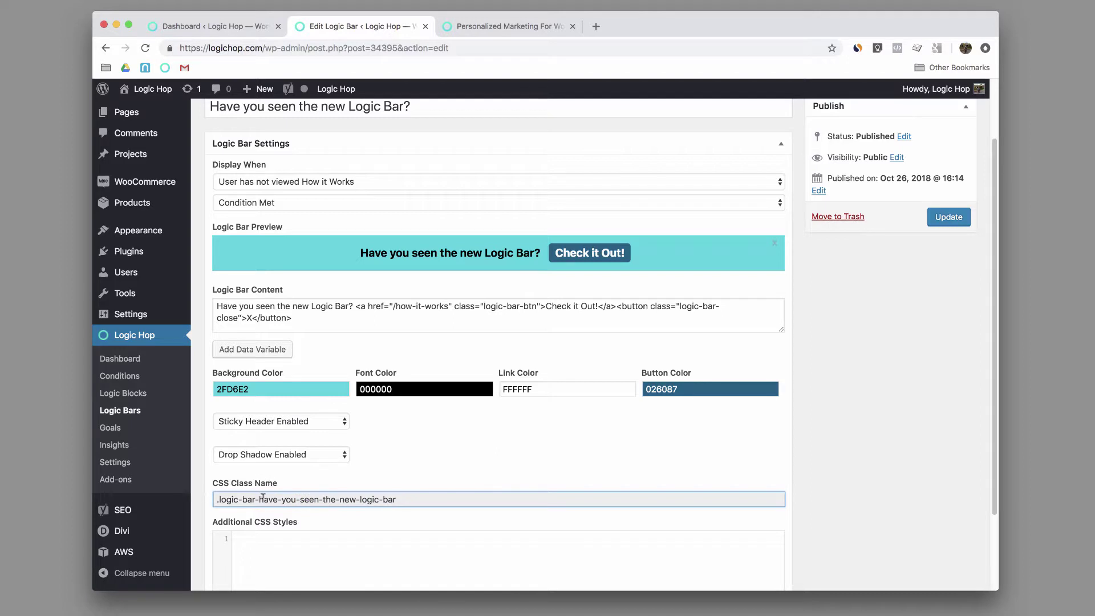
scroll(484, 484, "down", 1)
scroll(483, 485, "down", 1)
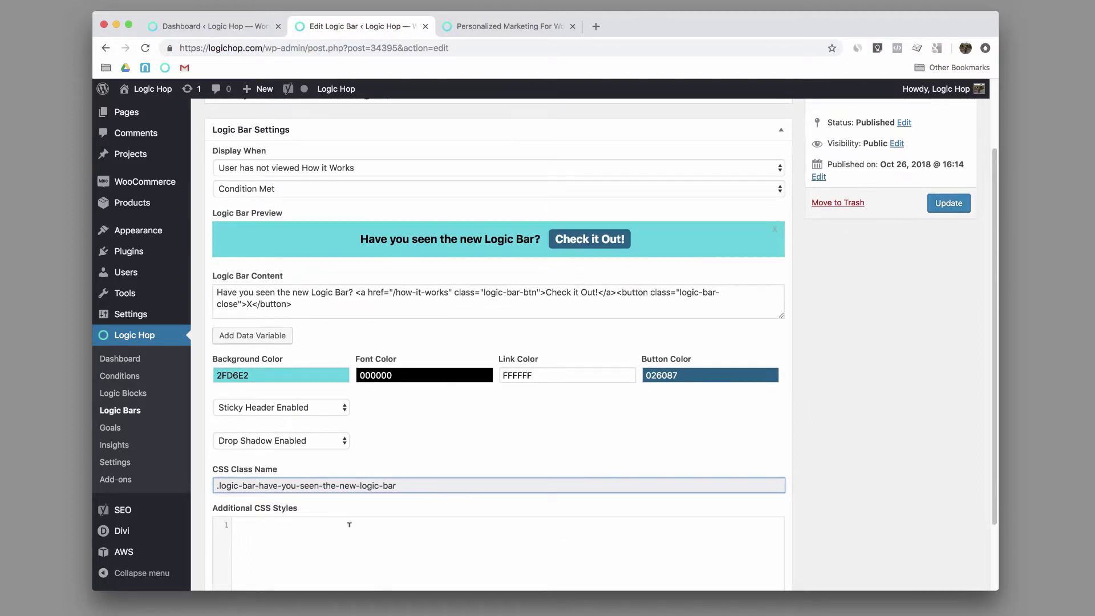
left_click(349, 524)
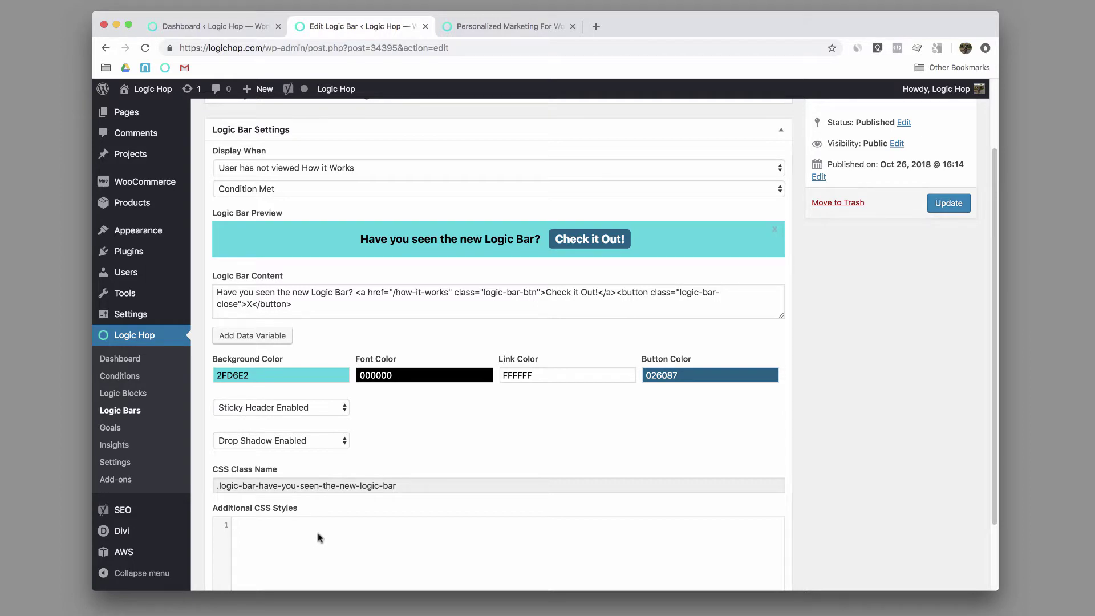
scroll(465, 432, "up", 3)
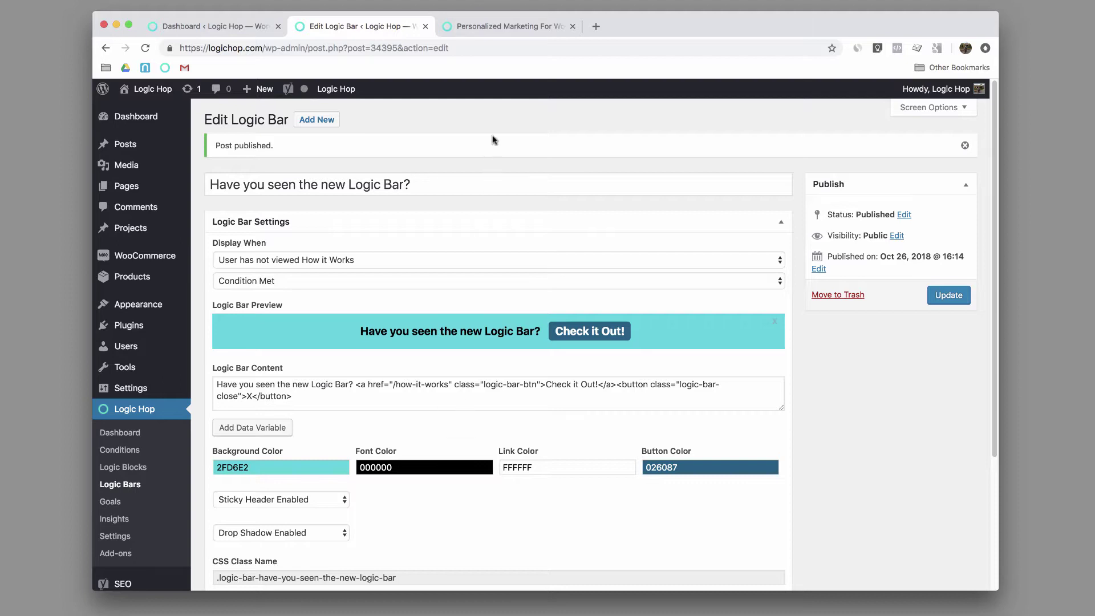
left_click(492, 26)
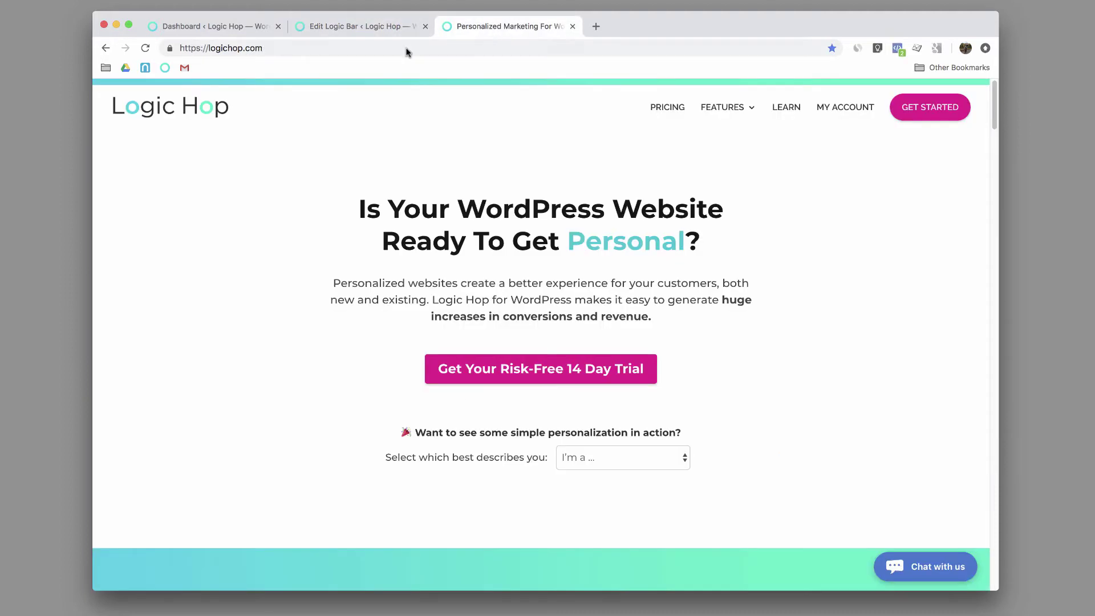
left_click(289, 49)
key("super+c")
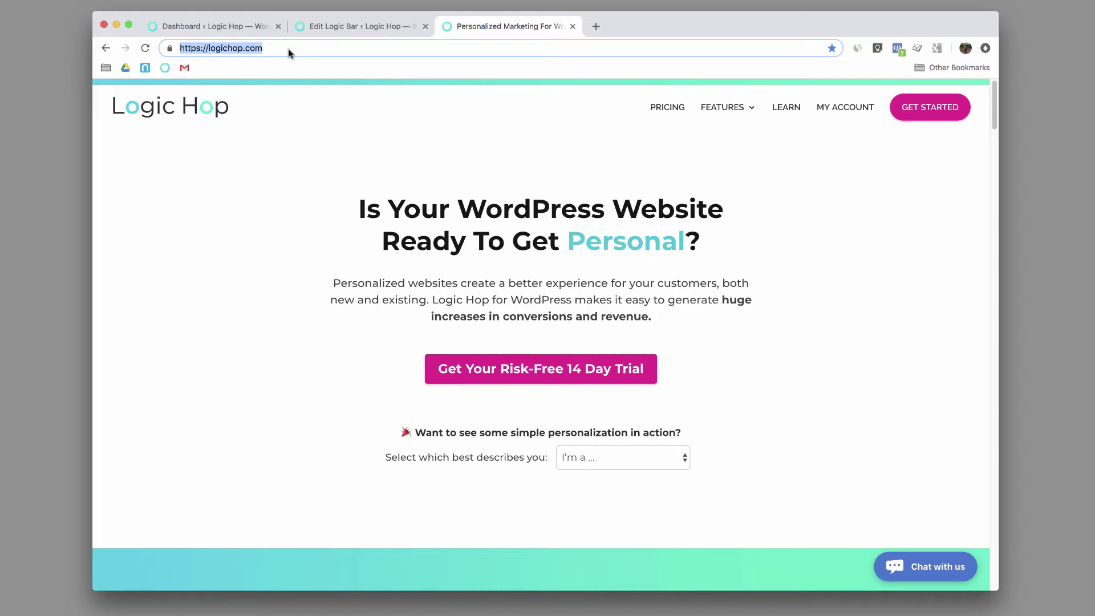
key("super+shift+n")
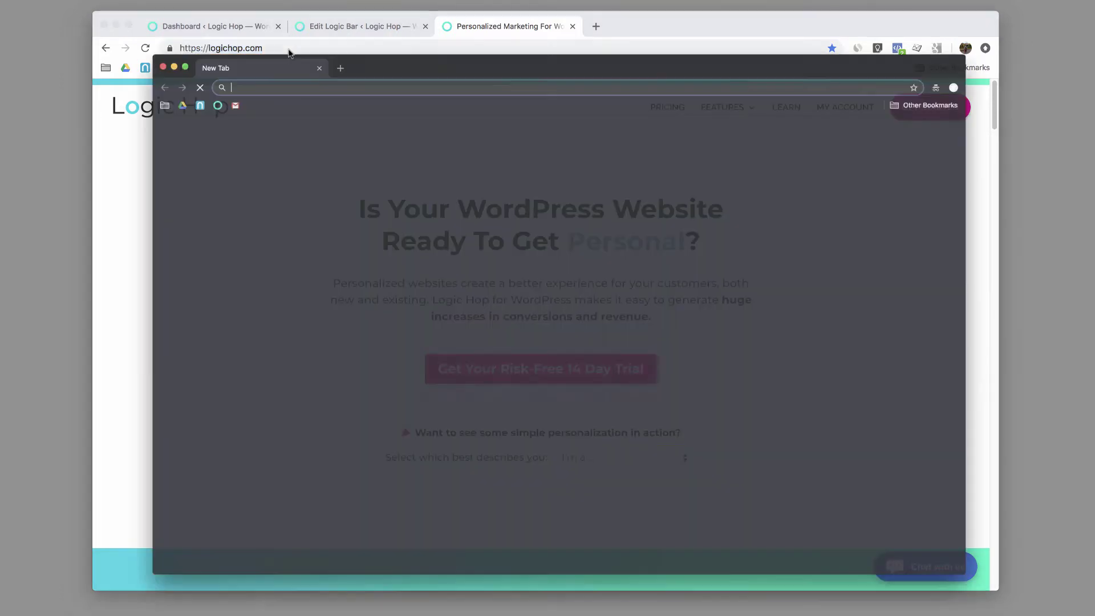
key("super+v")
key("Return")
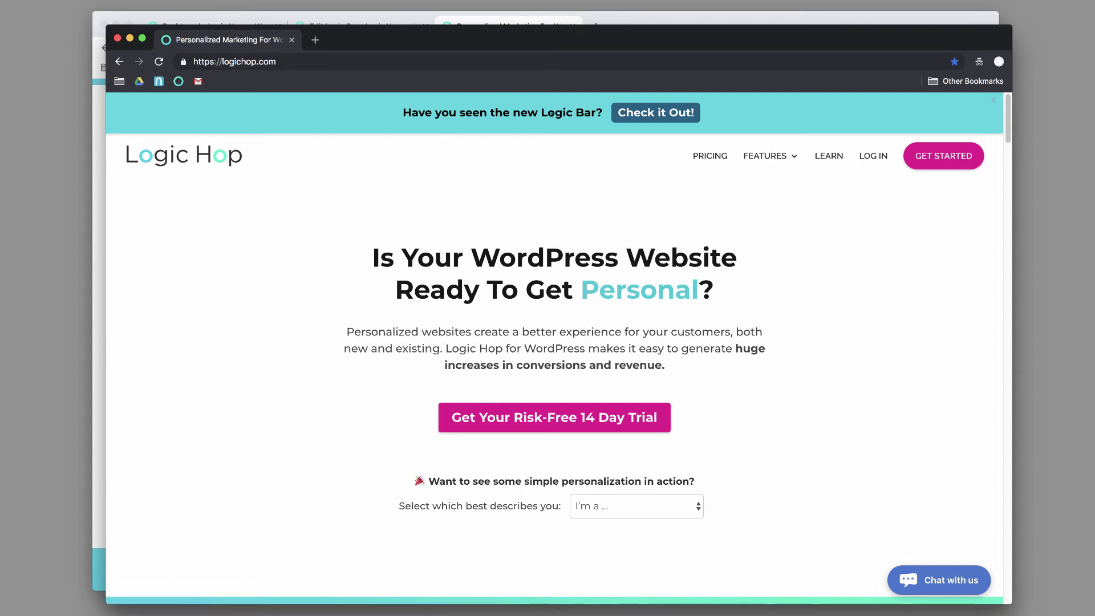
Check the Logic Bar's sticky behavior along the length of the live homepage
scroll(557, 507, "down", 2)
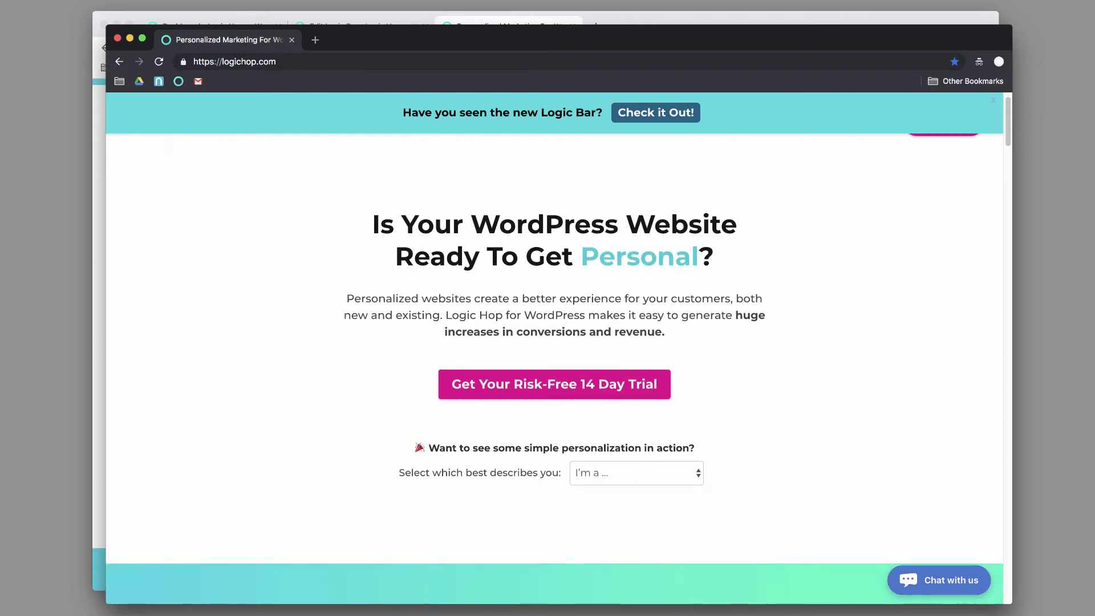
scroll(557, 507, "down", 15)
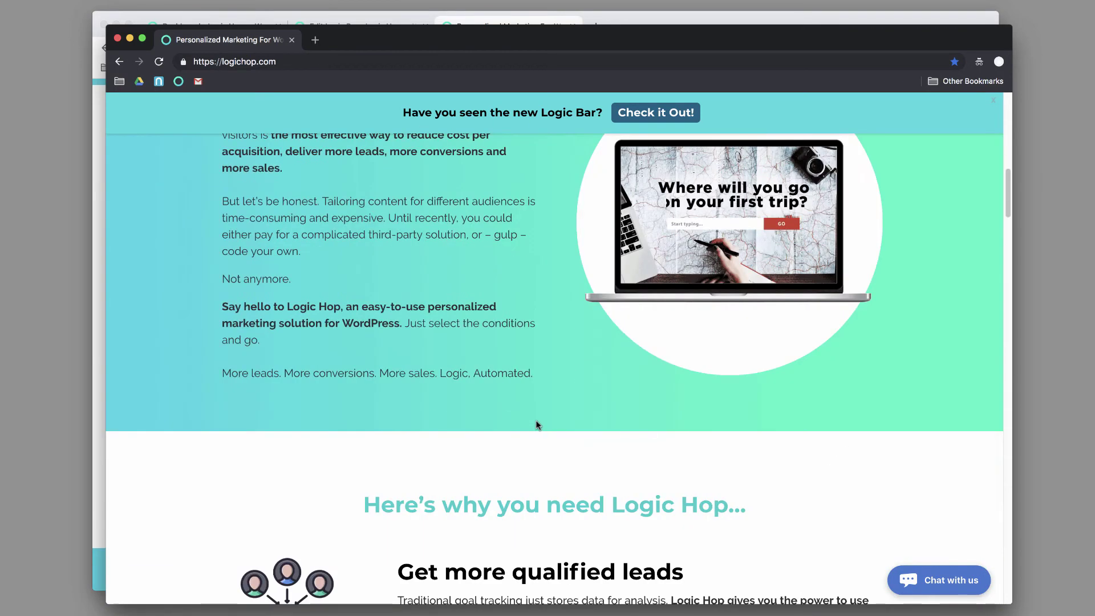
scroll(535, 413, "up", 20)
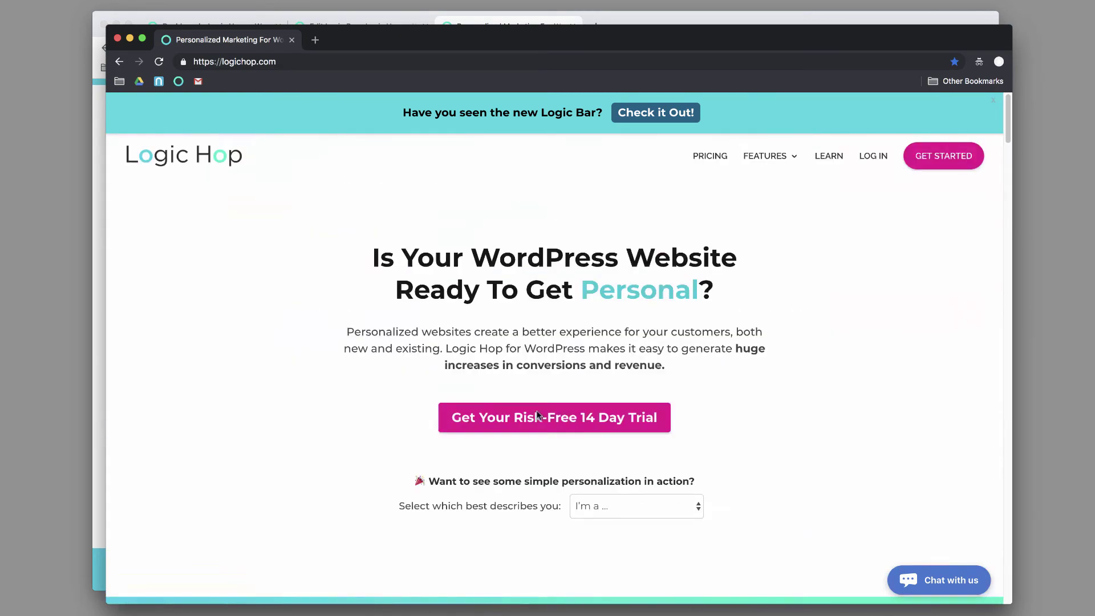
Test the Logic Bar's "Check it Out!" link from the Pricing page and return to the homepage
left_click(712, 162)
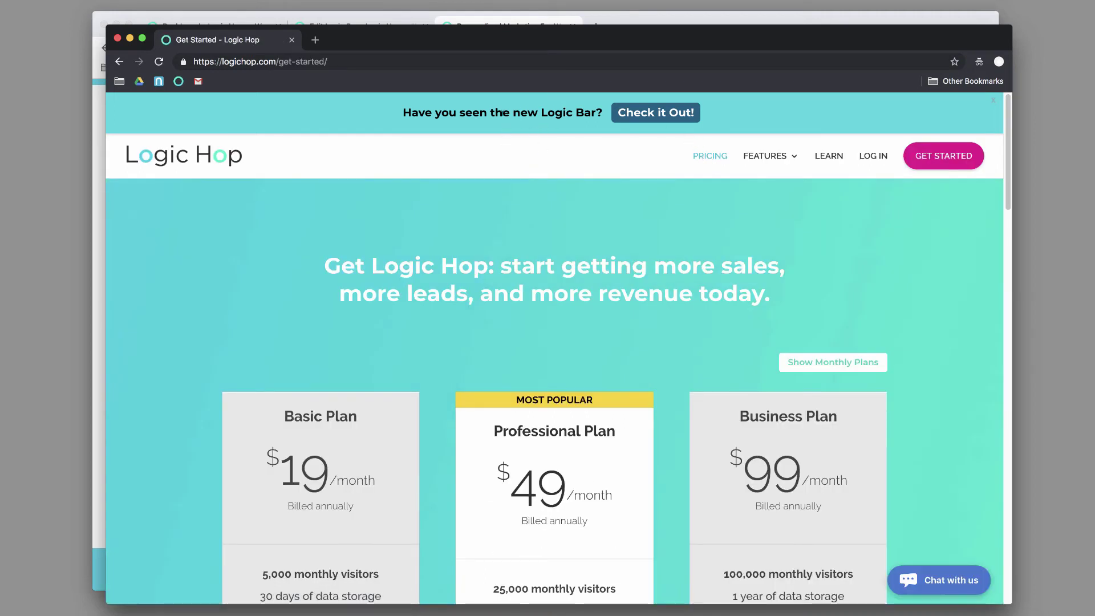
left_click(642, 113)
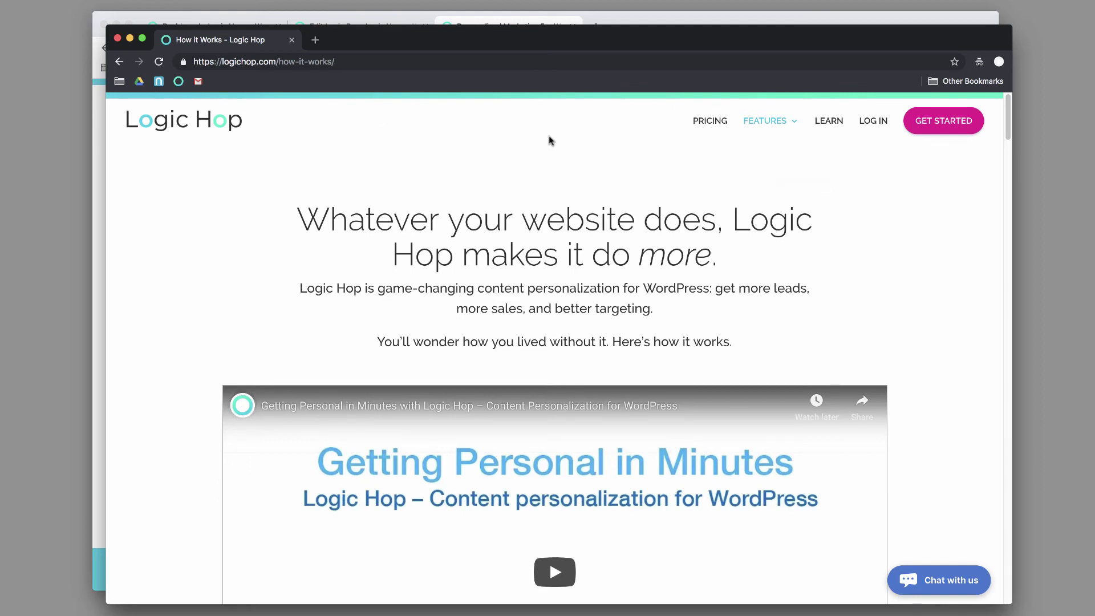
left_click(210, 124)
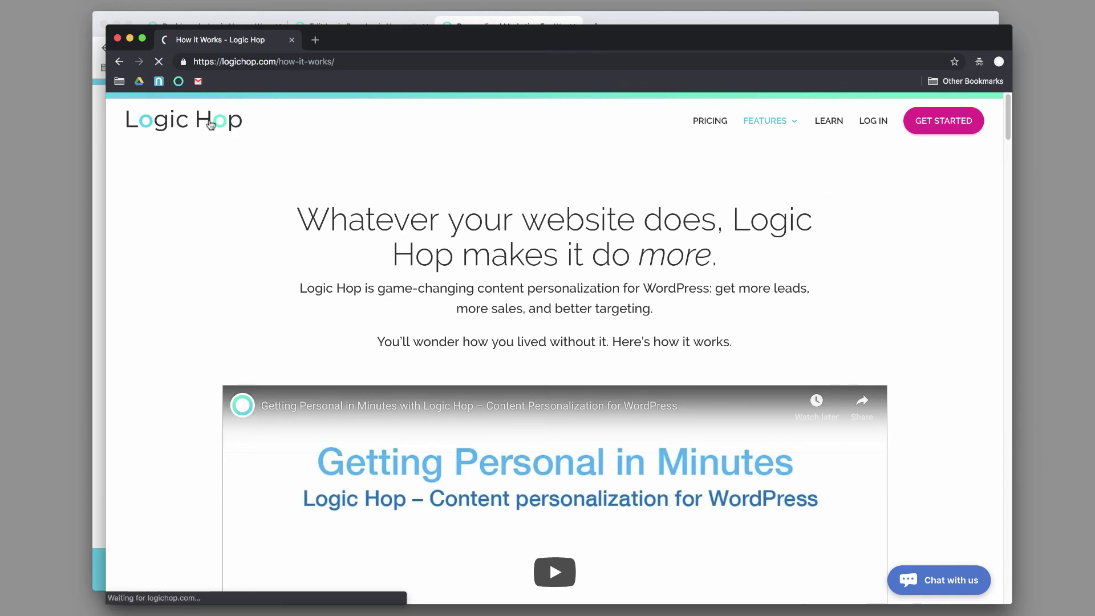